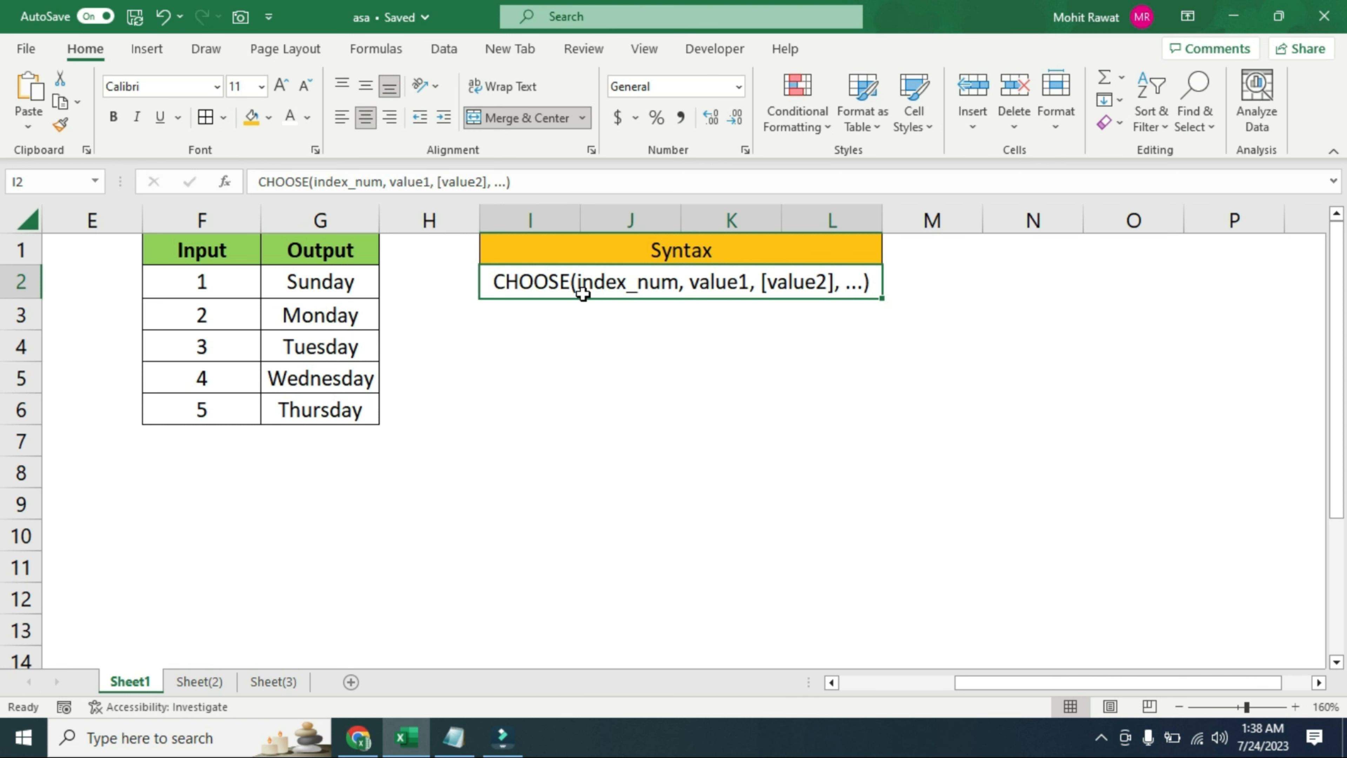
Enter the formula =CHOOSE(2,"Red","Orange") in cell I4 below the syntax box
click(516, 344)
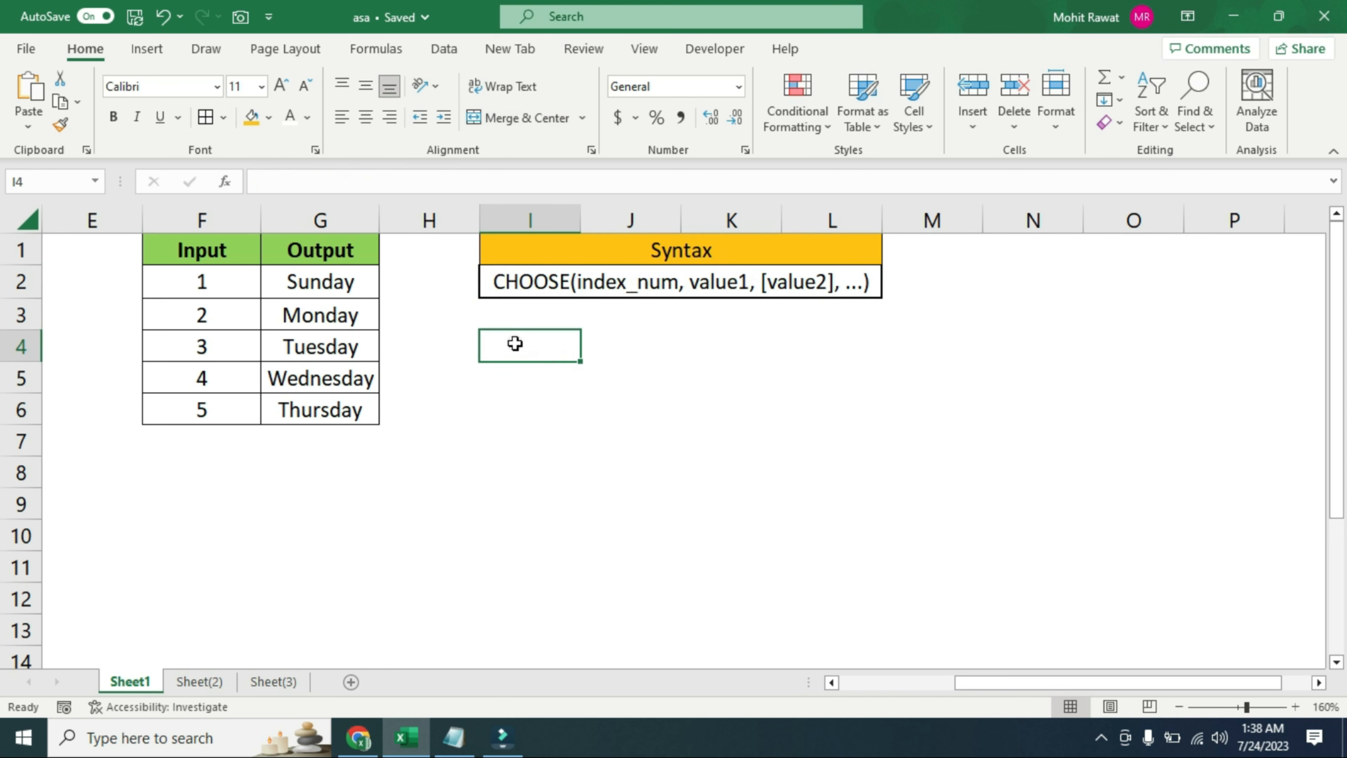
text(=choos)
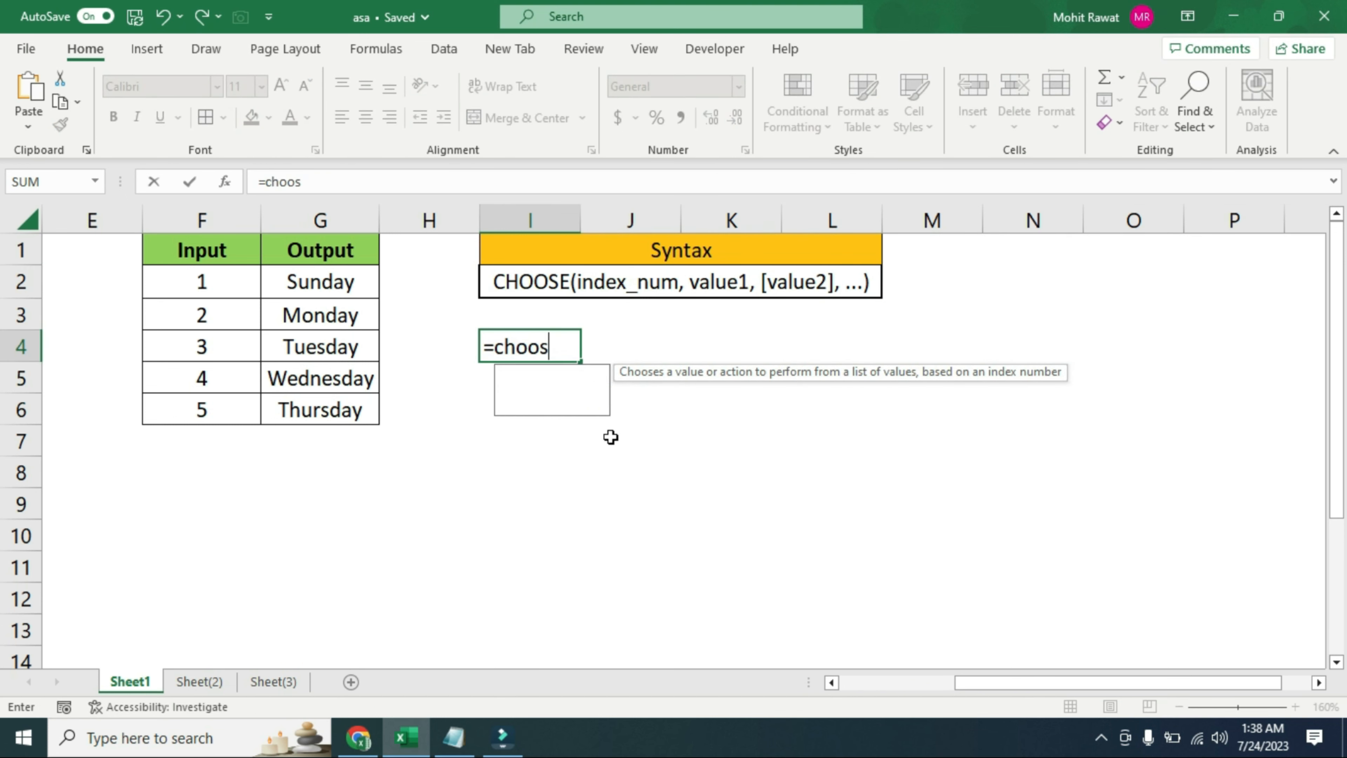
key(Tab)
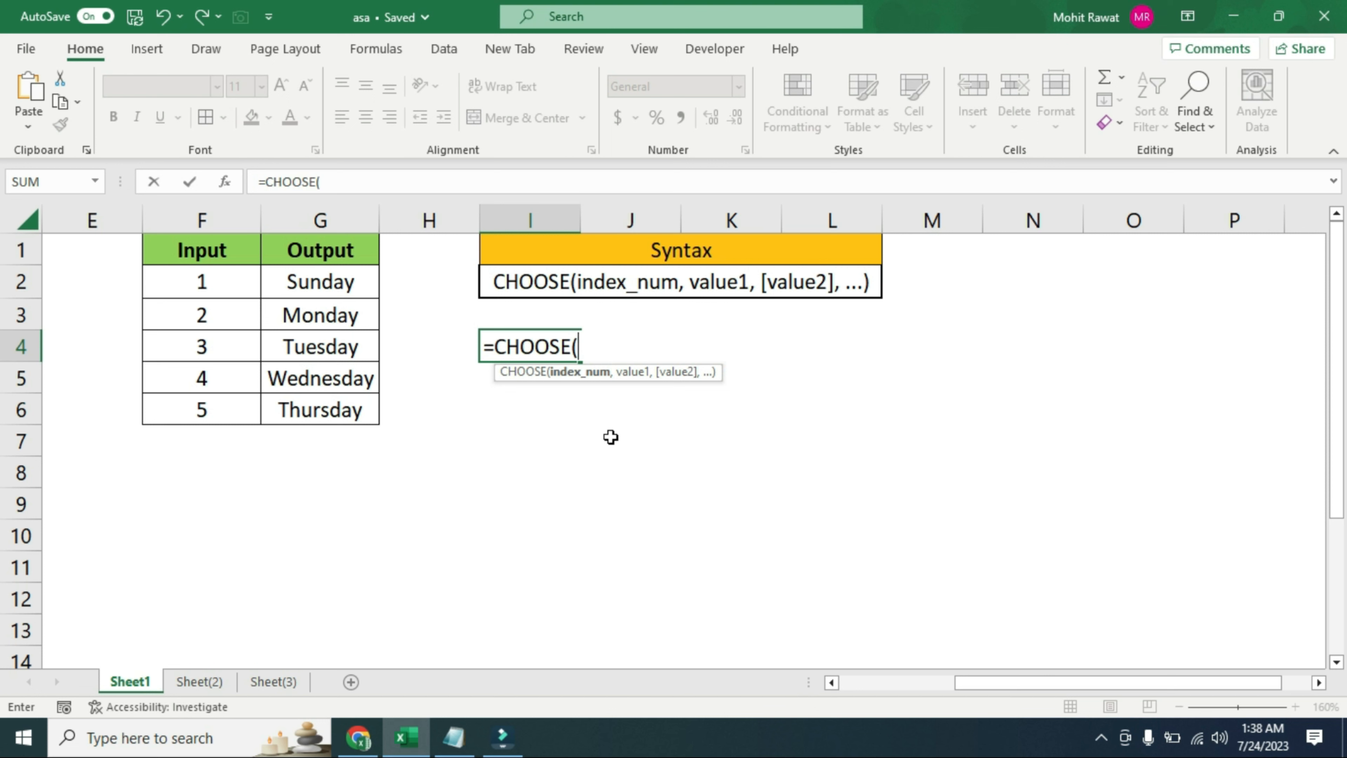
text(2,)
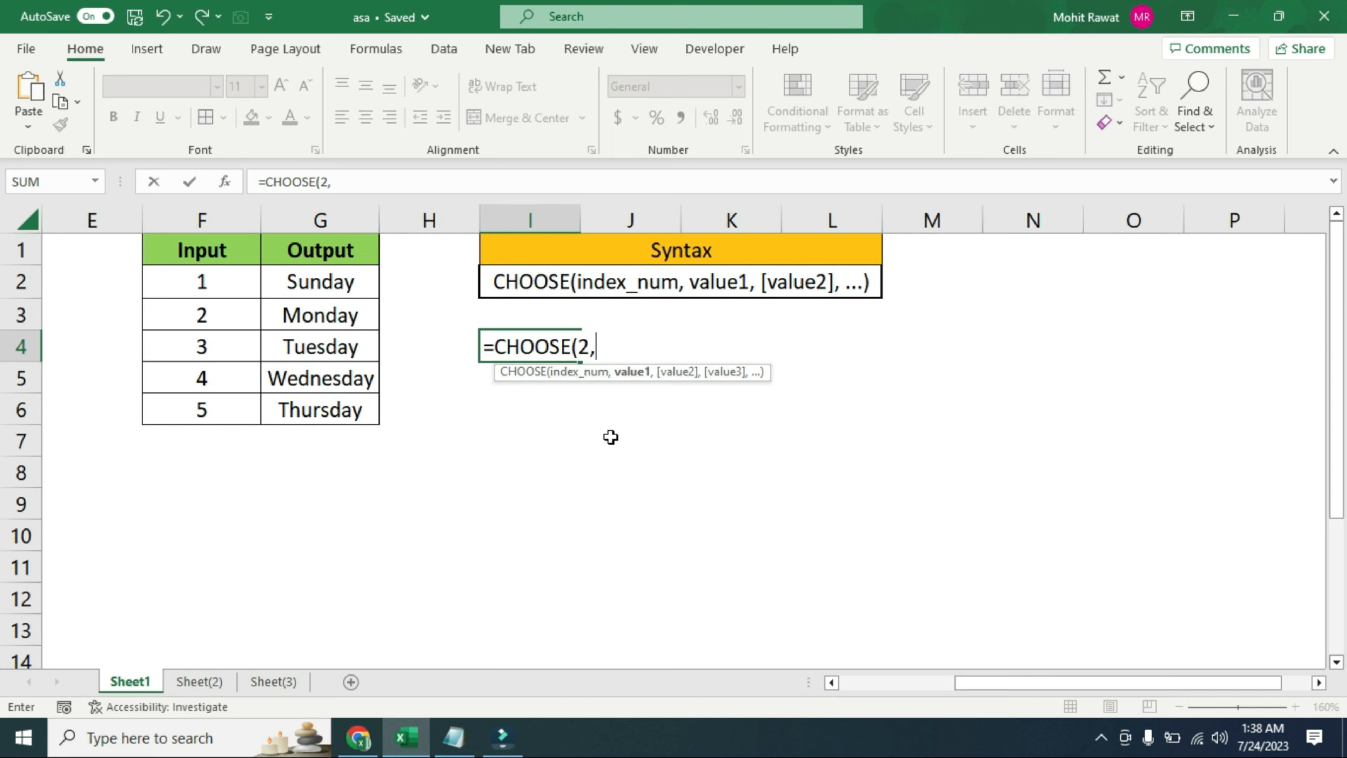
text("Red")
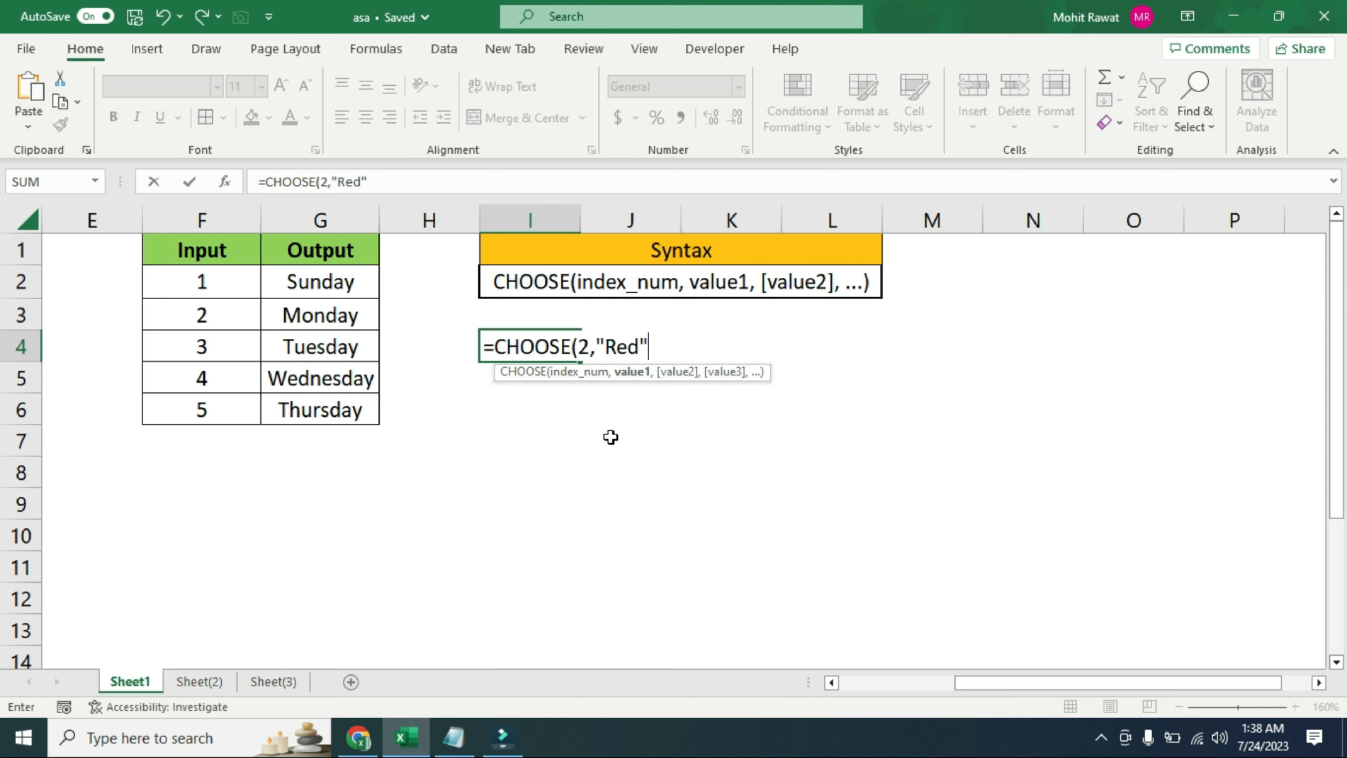
text(,"Orange)
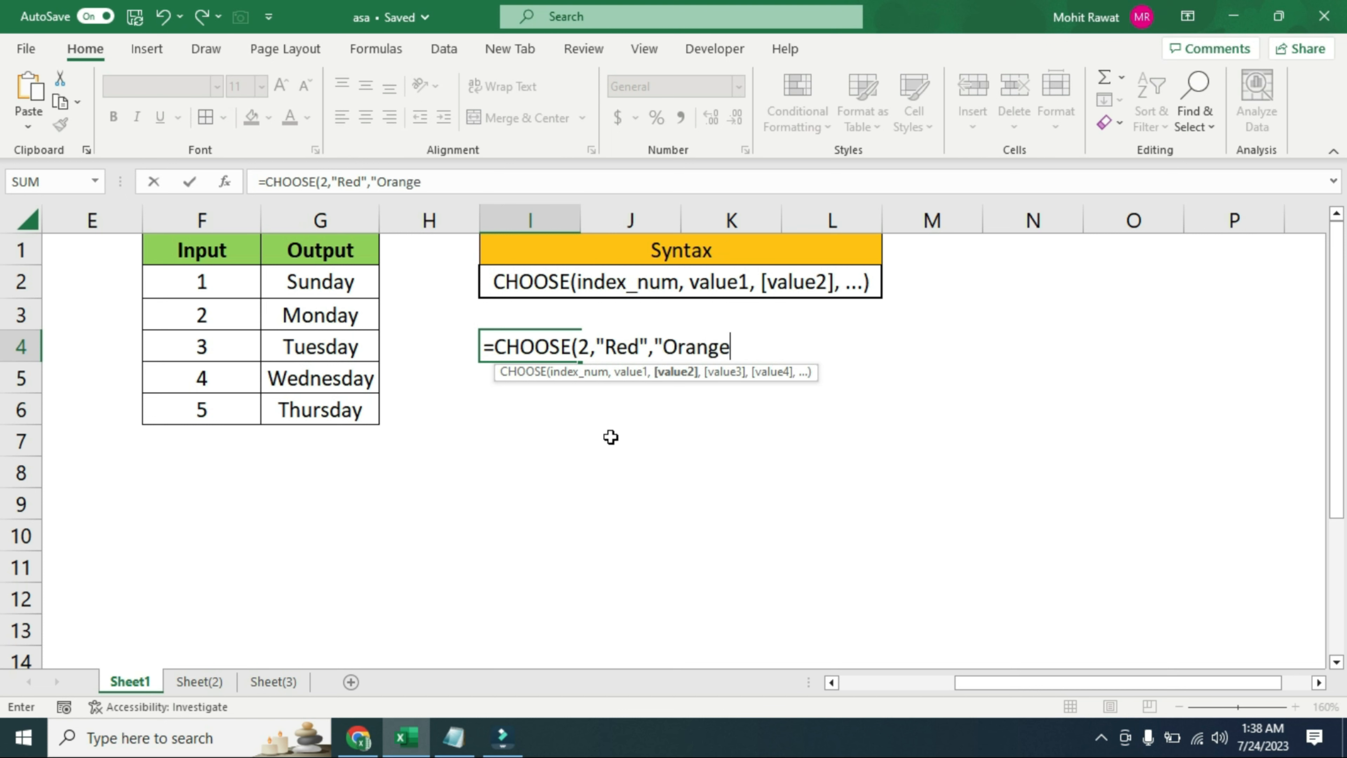
text("))
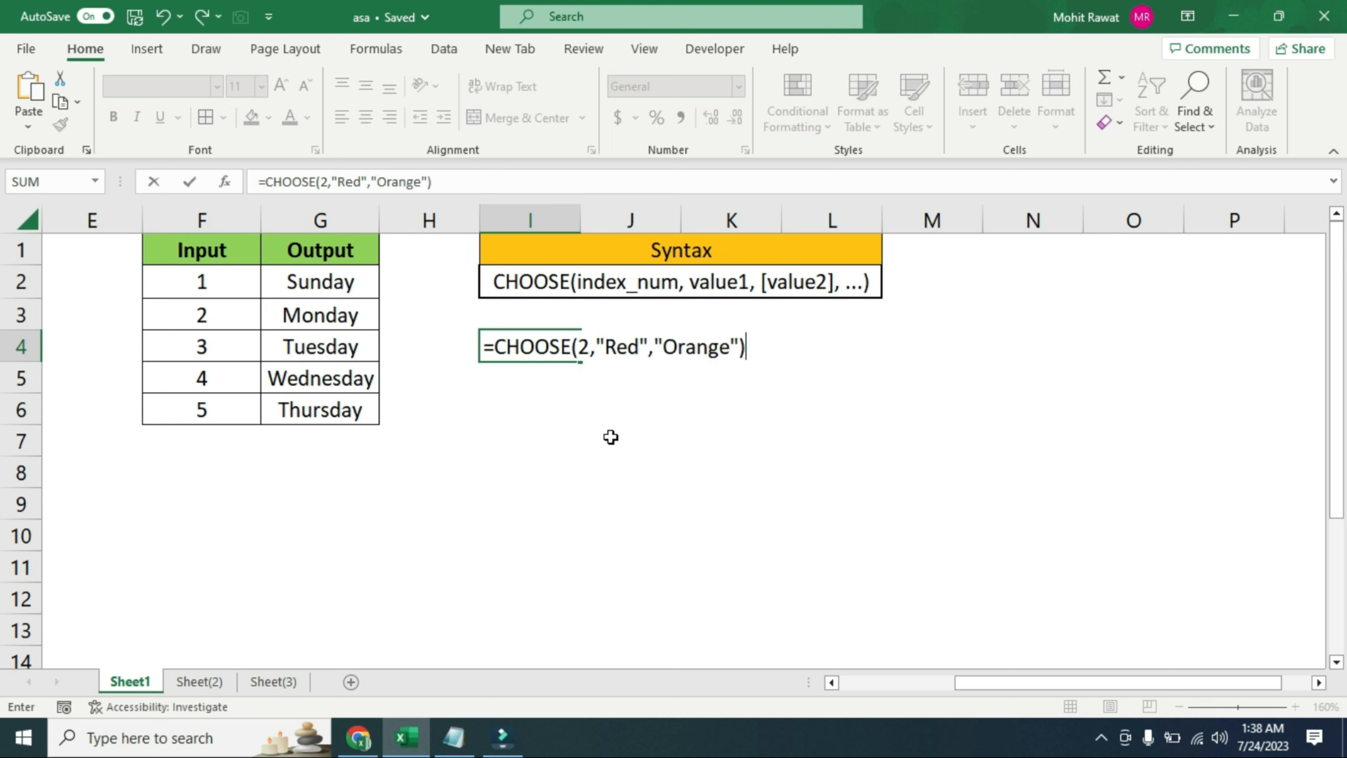
key(Return)
Change the index number of the CHOOSE formula in cell I4 to 1
key(Up)
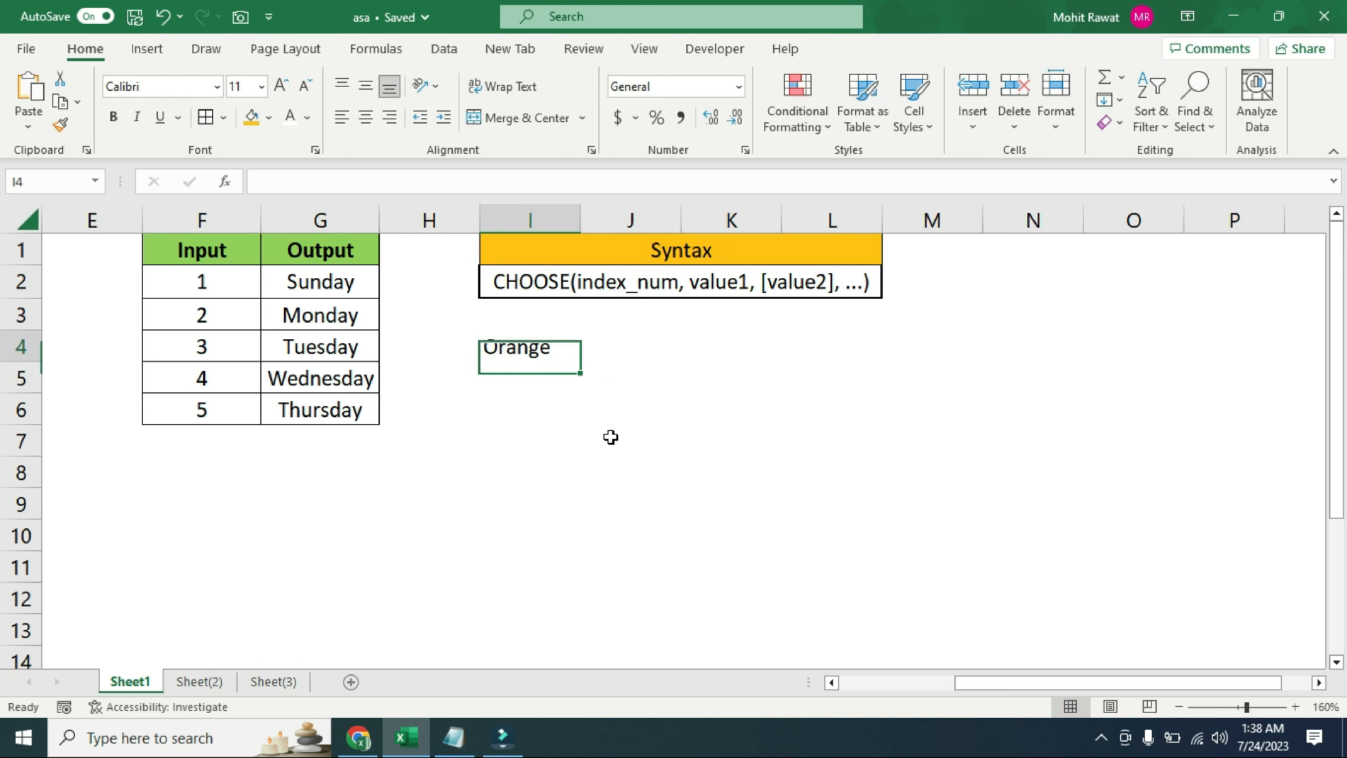
key(F2)
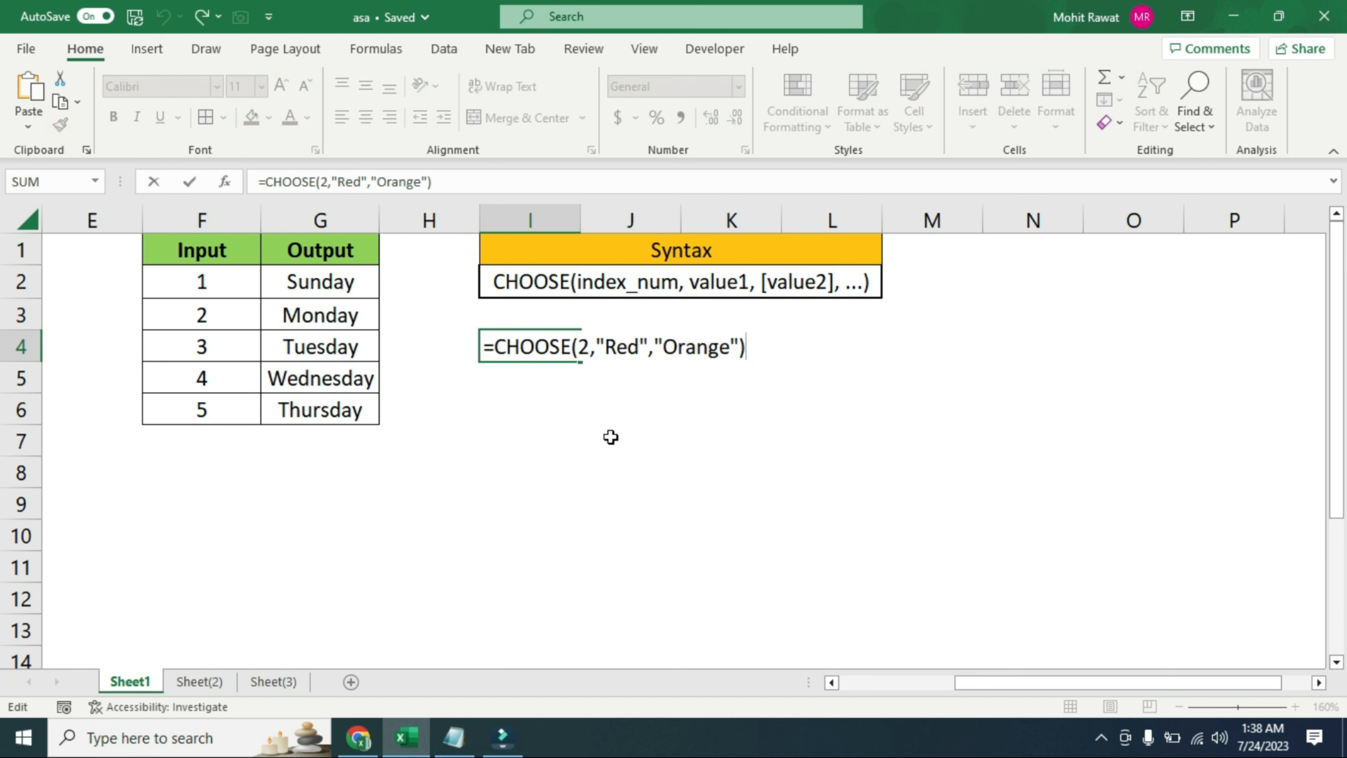
click(584, 346)
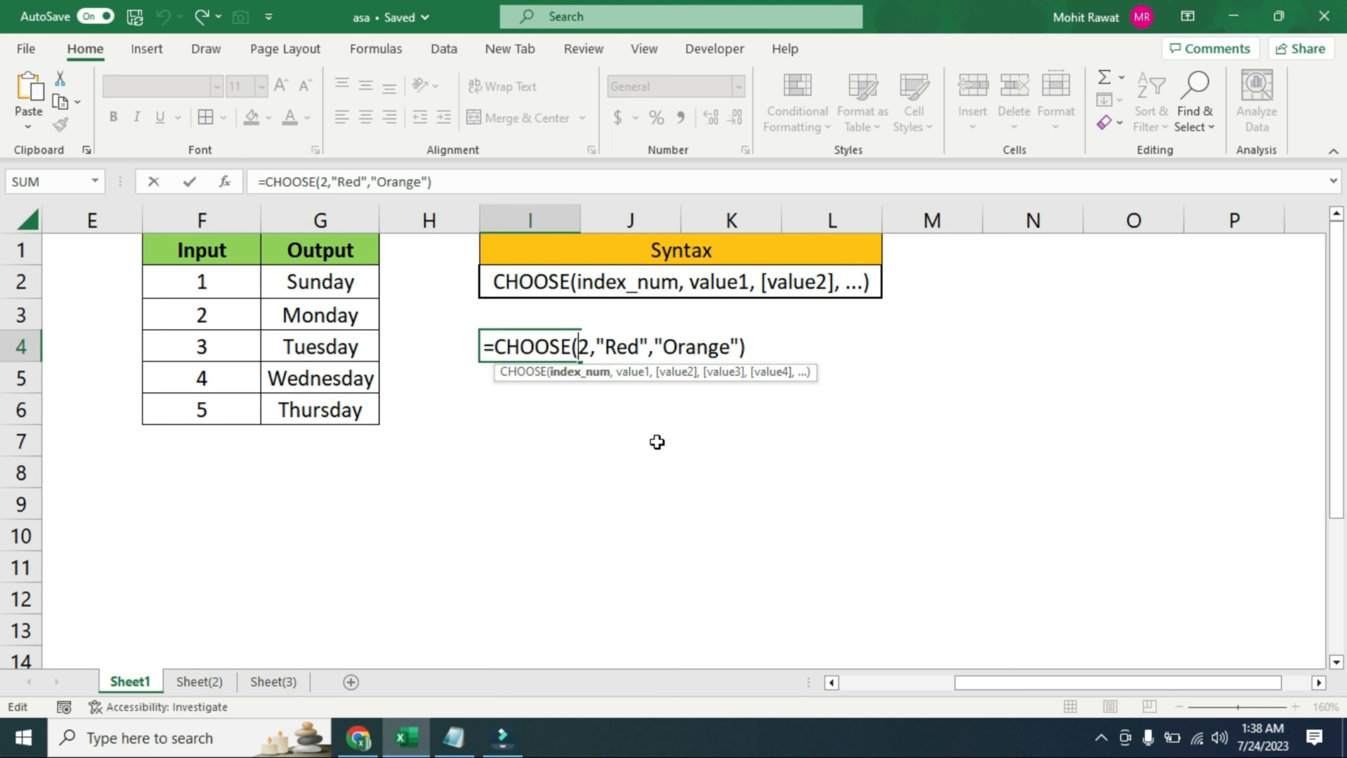
key(Delete)
text(1)
key(Return)
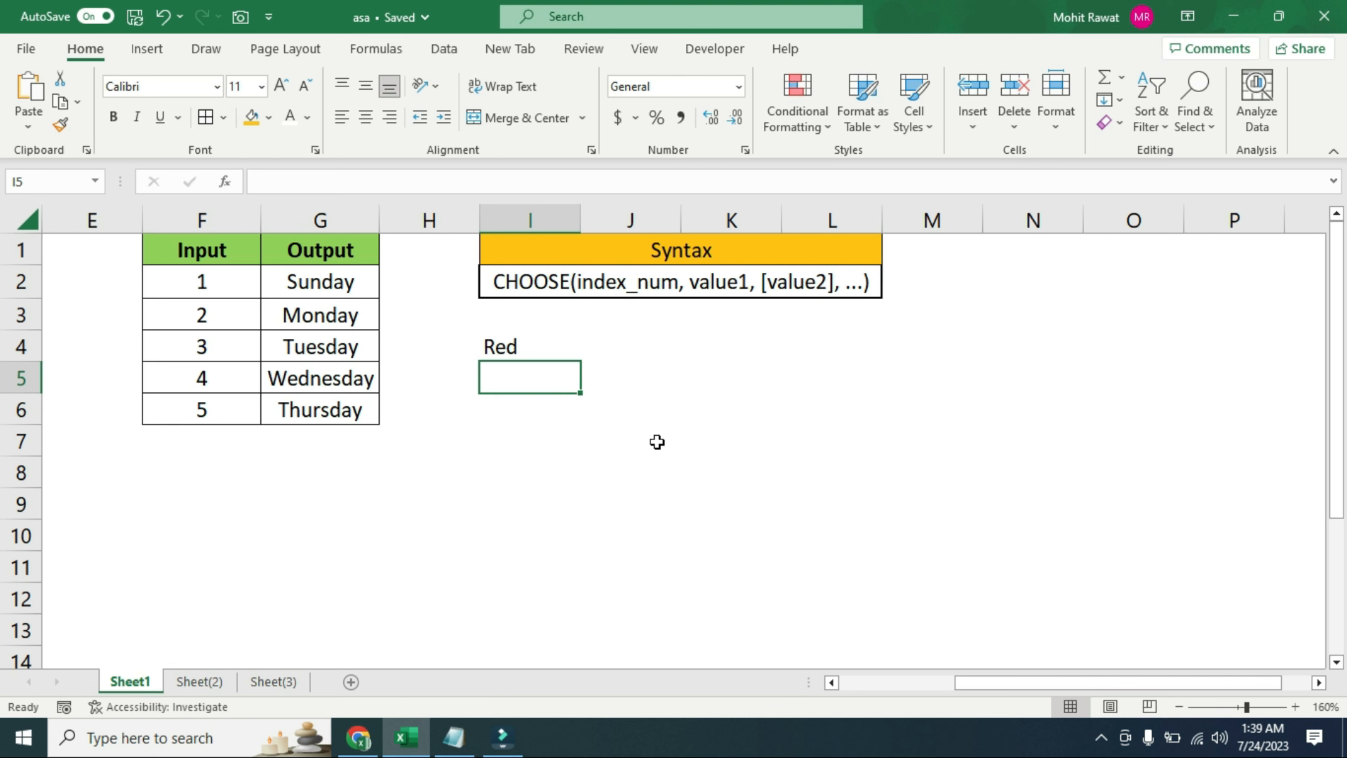
Clear the example formula from cell I4 and select the CHOOSE syntax cell
key(Up)
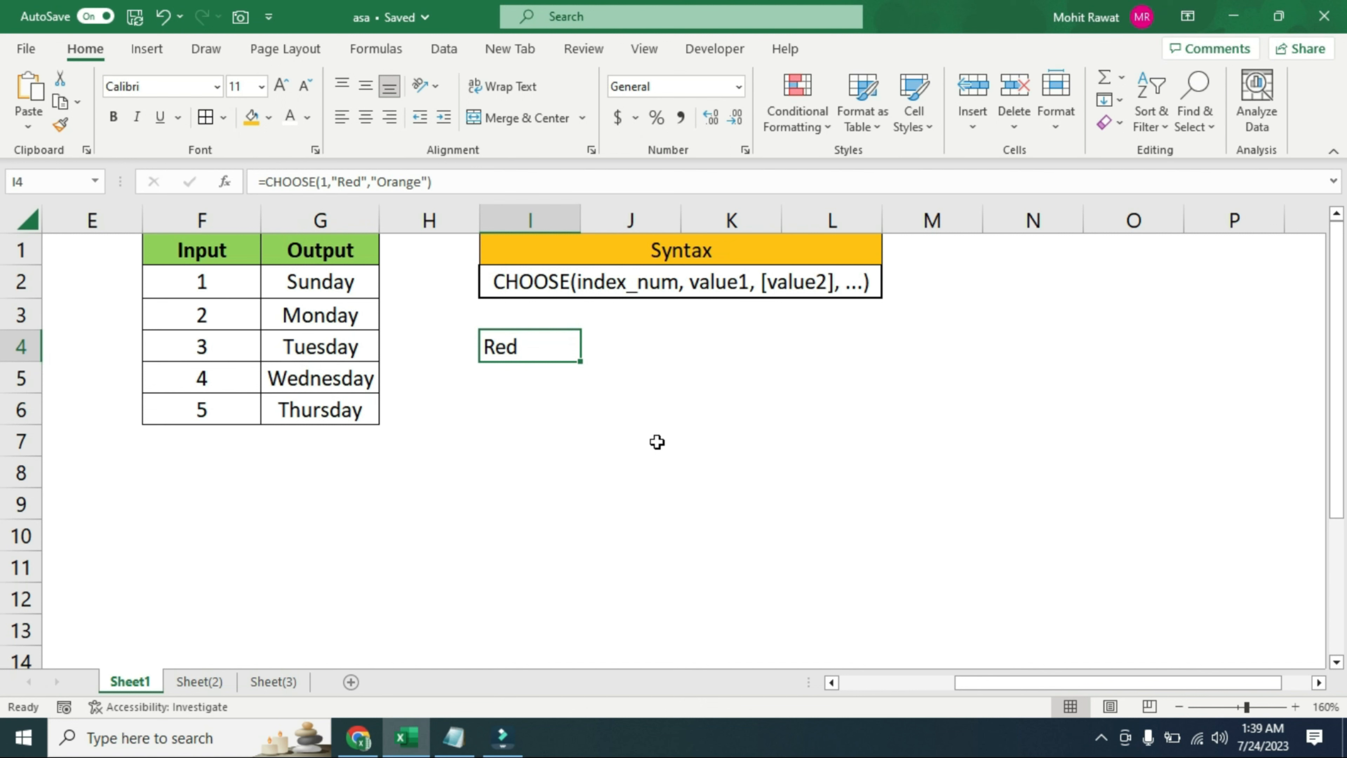
key(Delete)
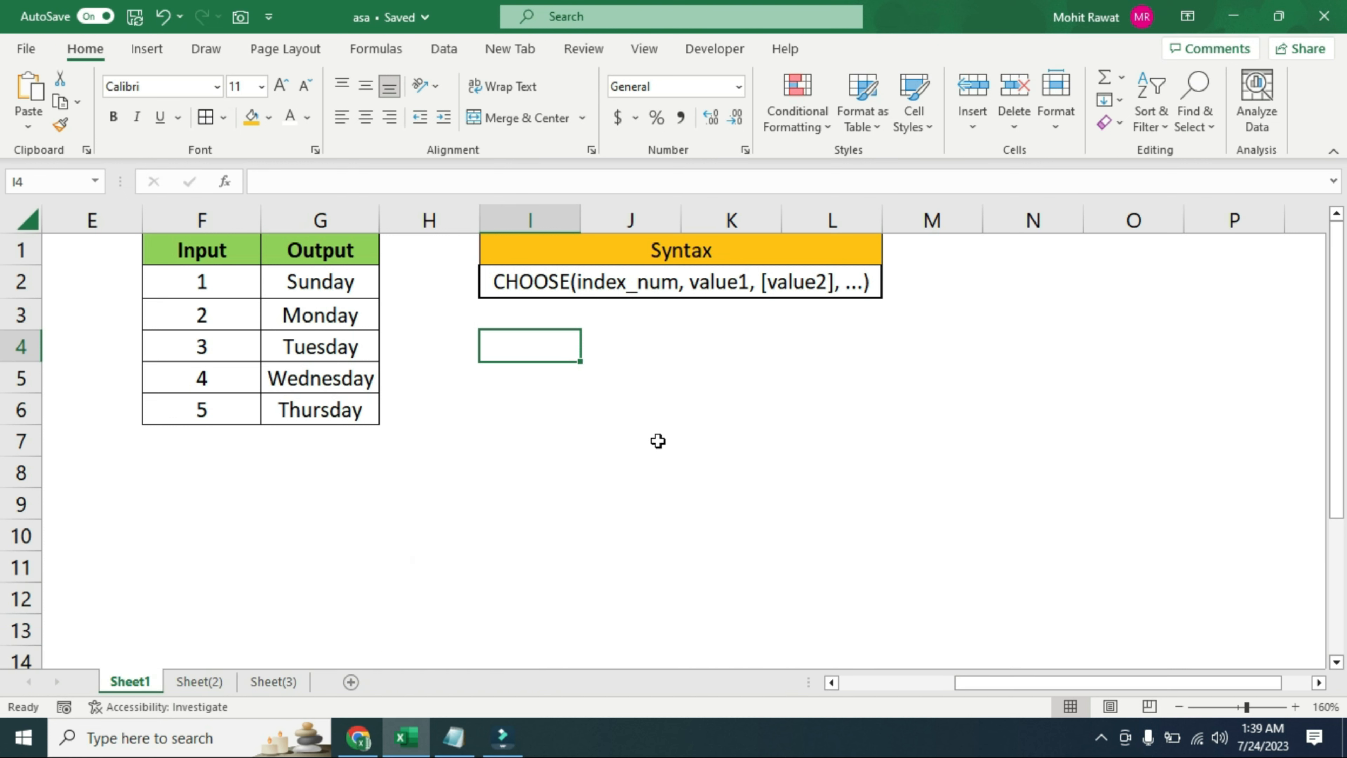
click(713, 295)
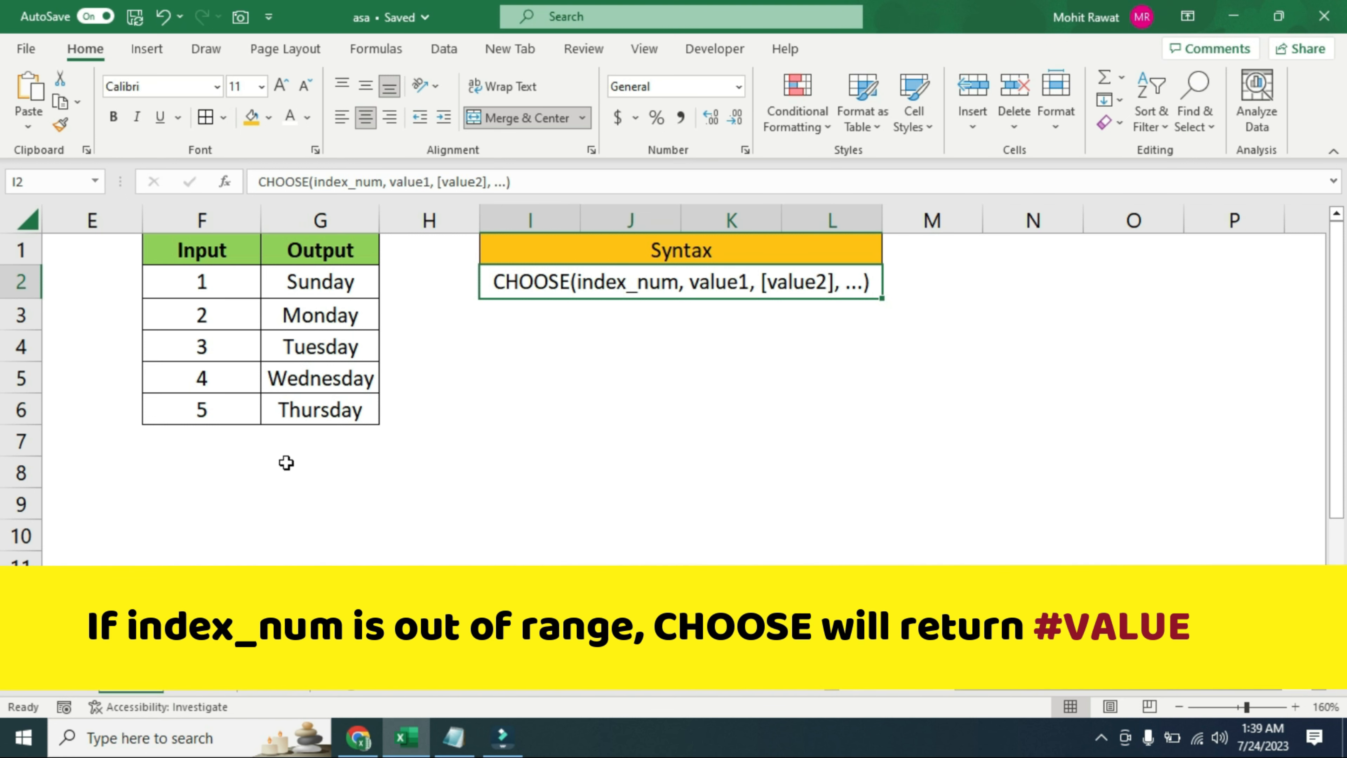
Start a CHOOSE formula in cell F8 with cell F5 as its index number
click(191, 476)
text(=)
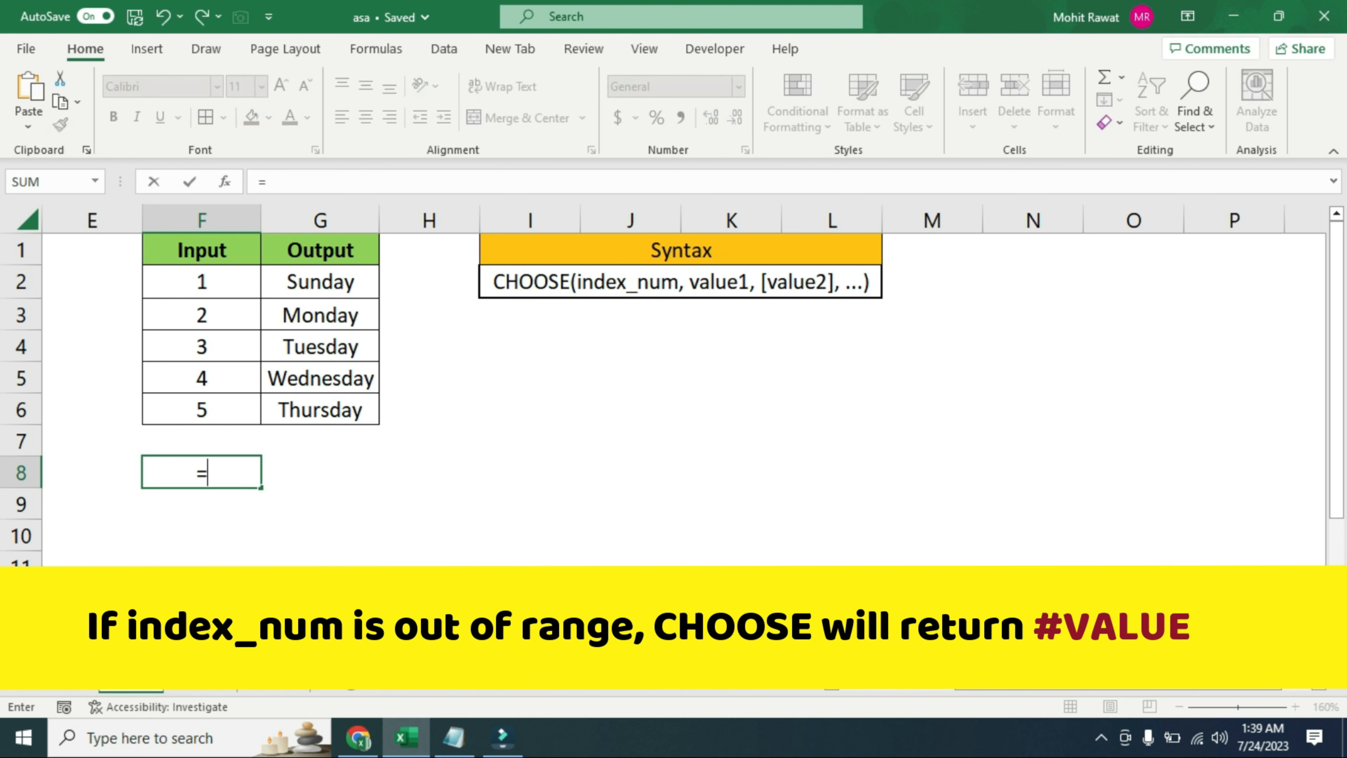
text(choose)
key(Tab)
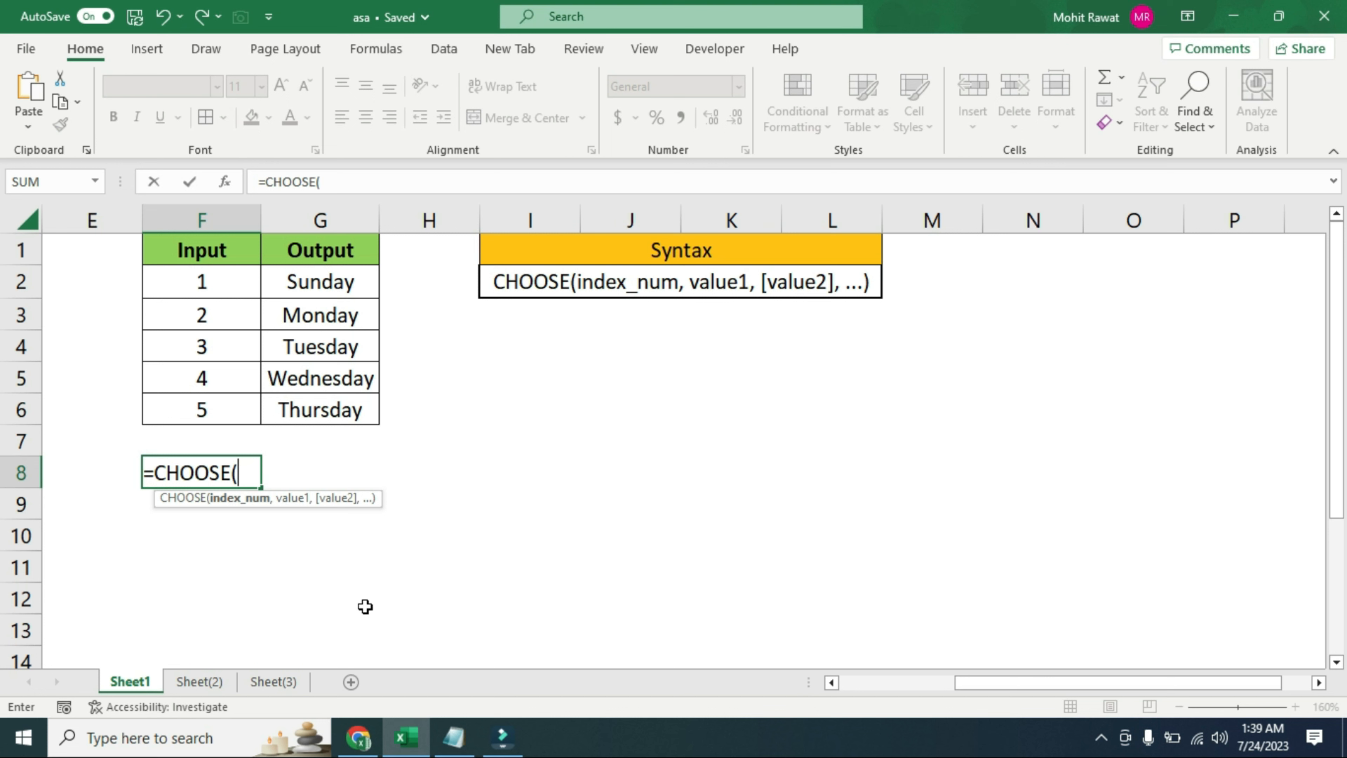
key(Up)
key(Up)
key(Up)
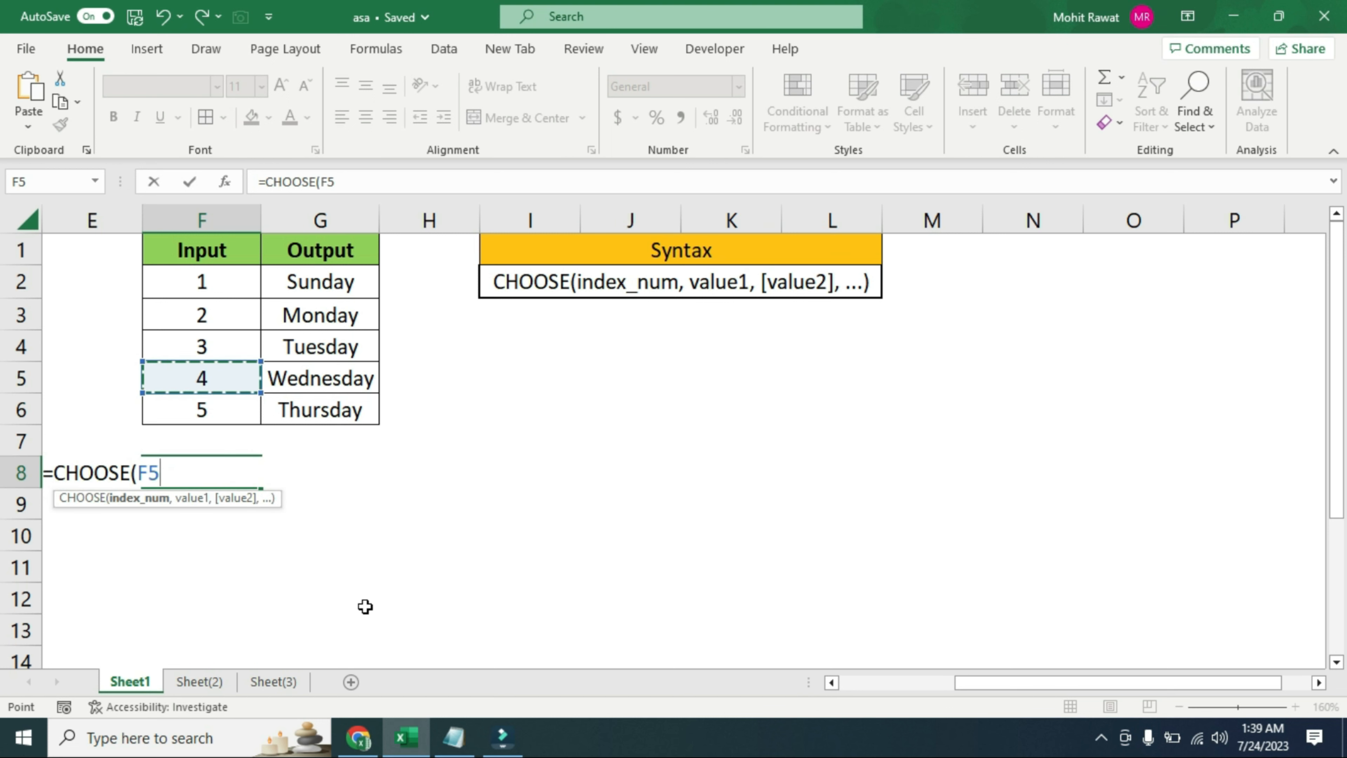
text(,)
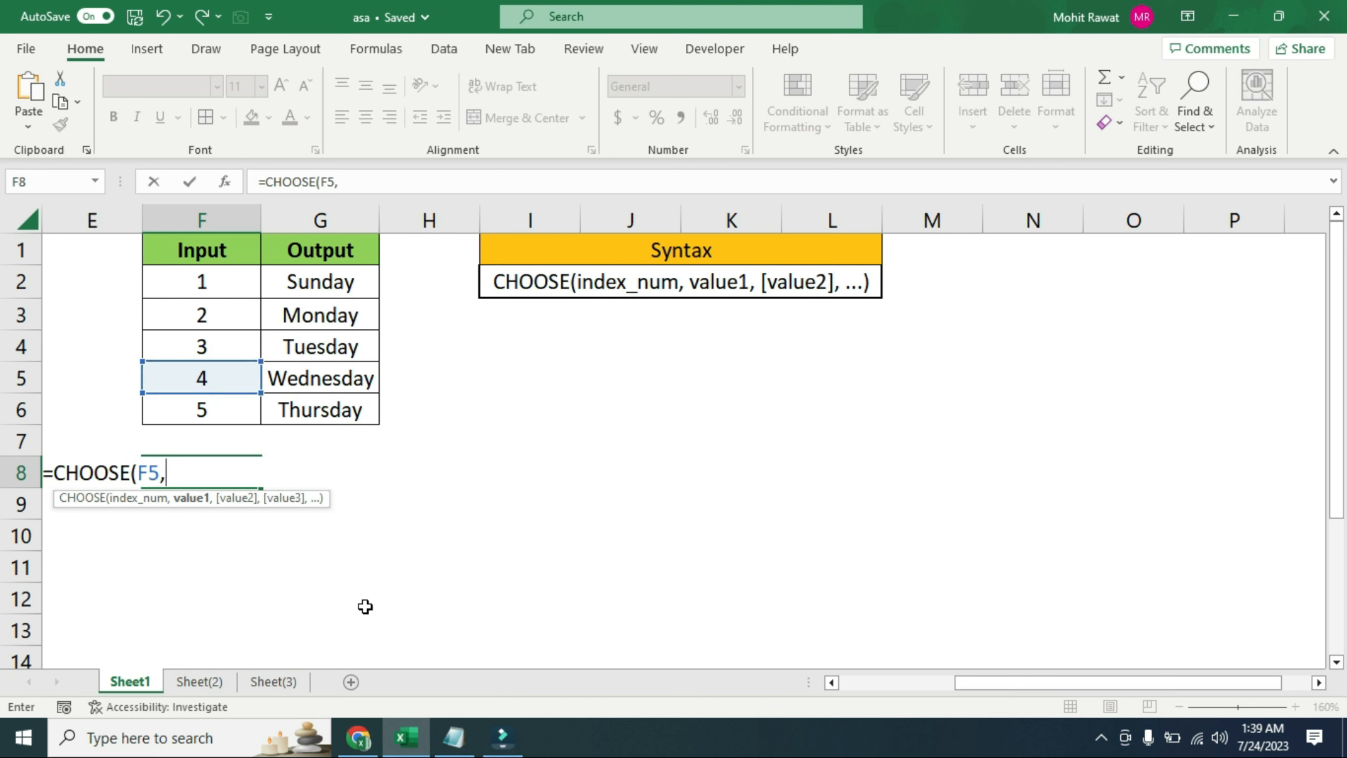
Complete the F8 formula with the weekday cells G2, G3, G4, G5 and G6 as separate values
click(342, 287)
text(,)
click(343, 313)
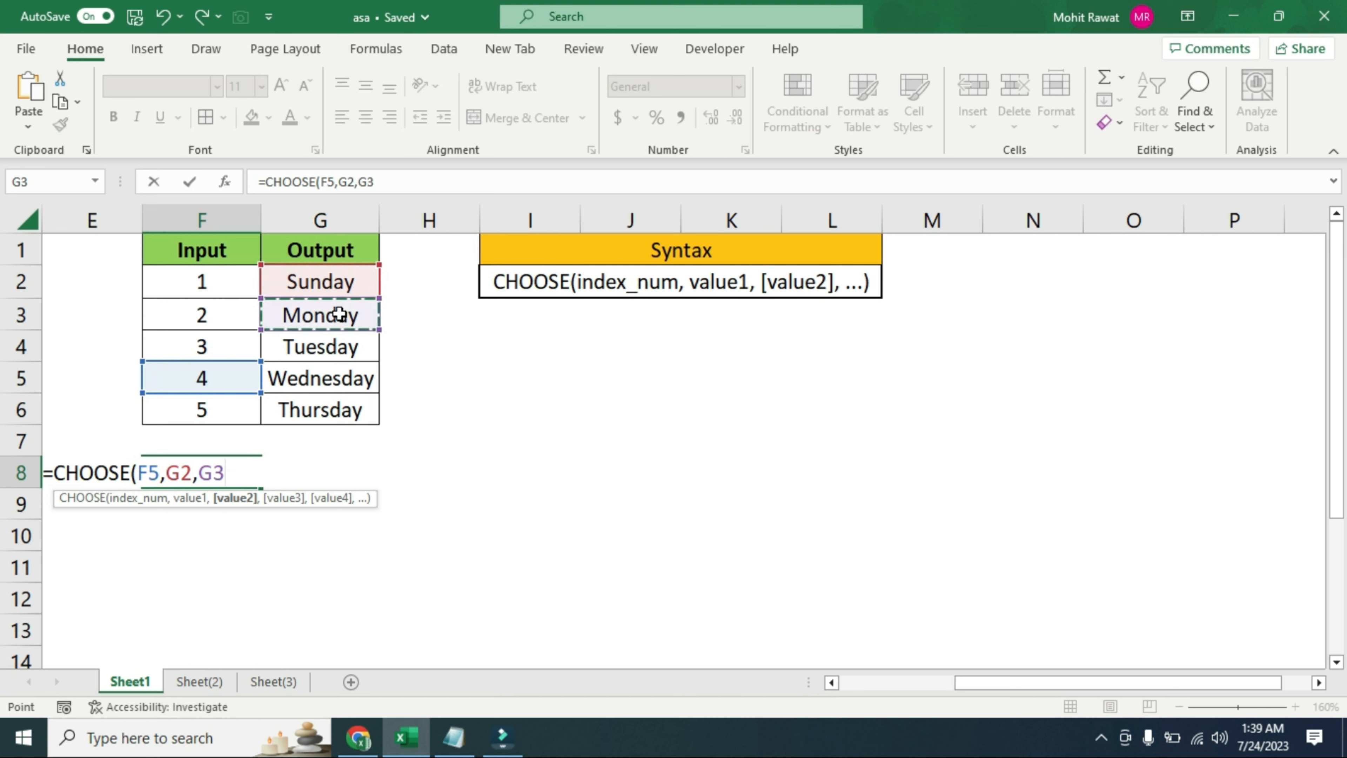
text(,)
click(352, 347)
text(,)
click(354, 377)
text(,)
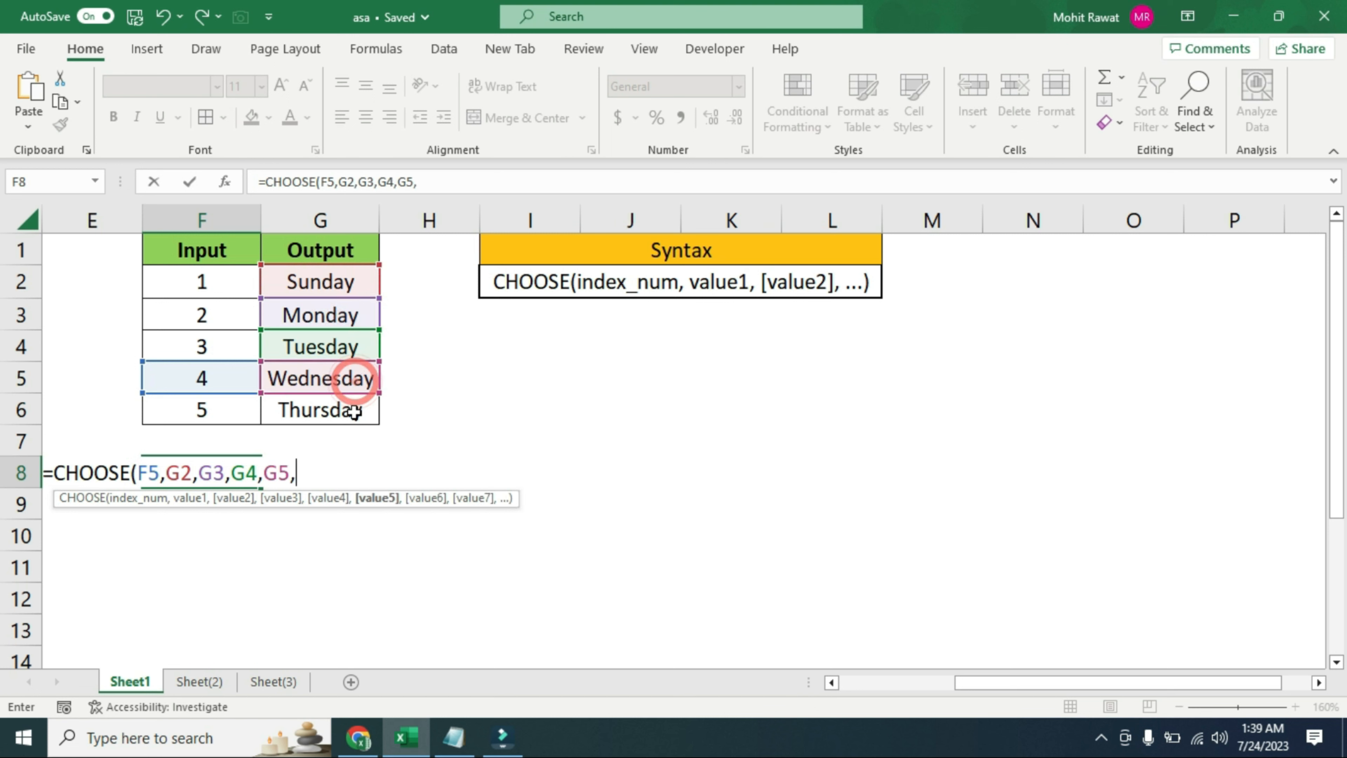
click(355, 407)
text())
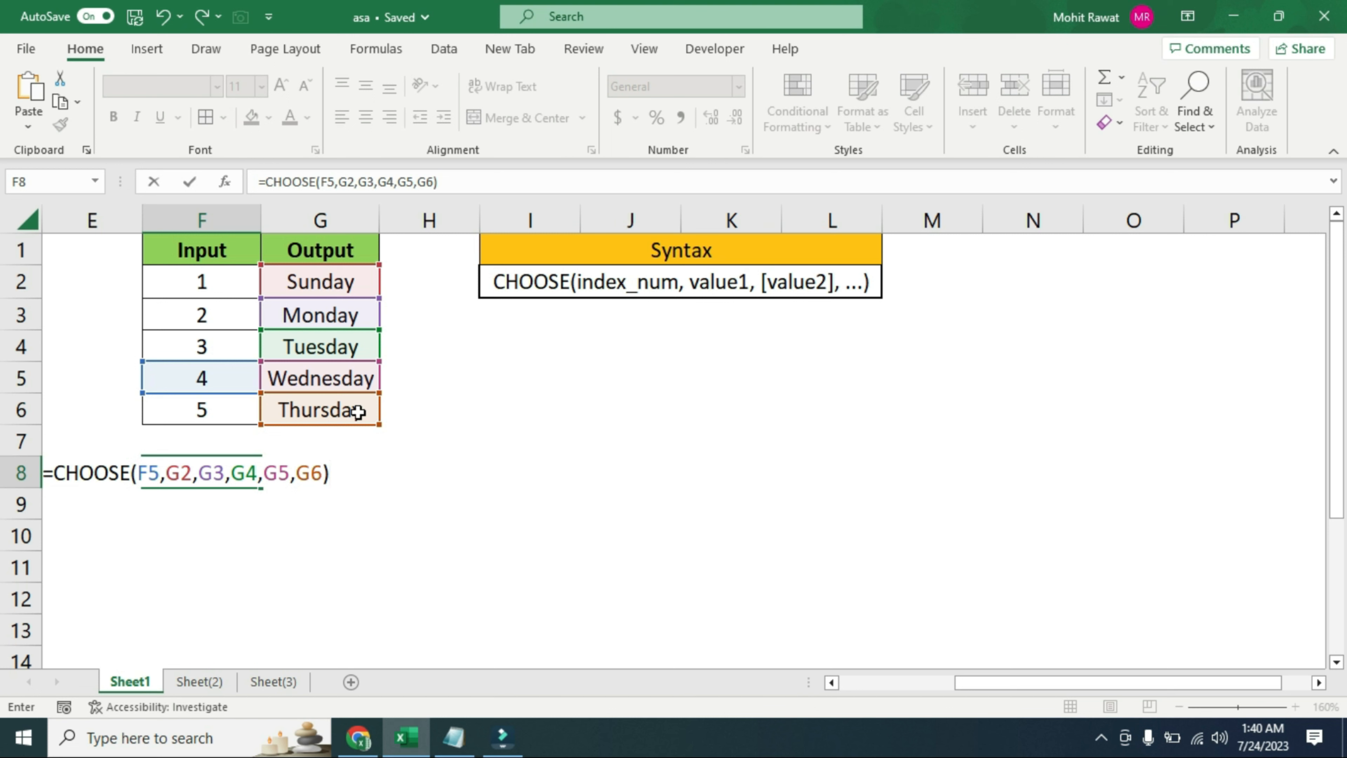
key(Return)
key(Up)
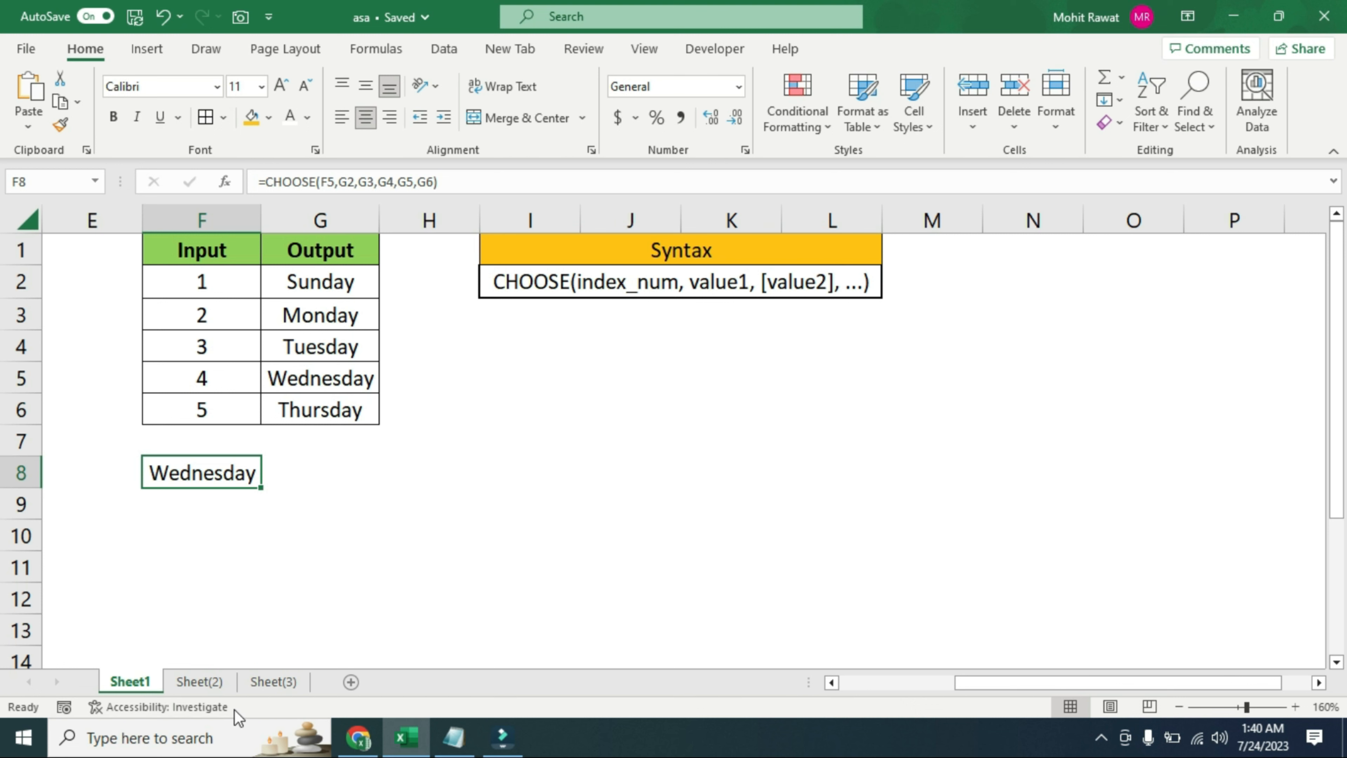
On Sheet(2), start a CHOOSE formula in cell F10 with index number 3
click(211, 683)
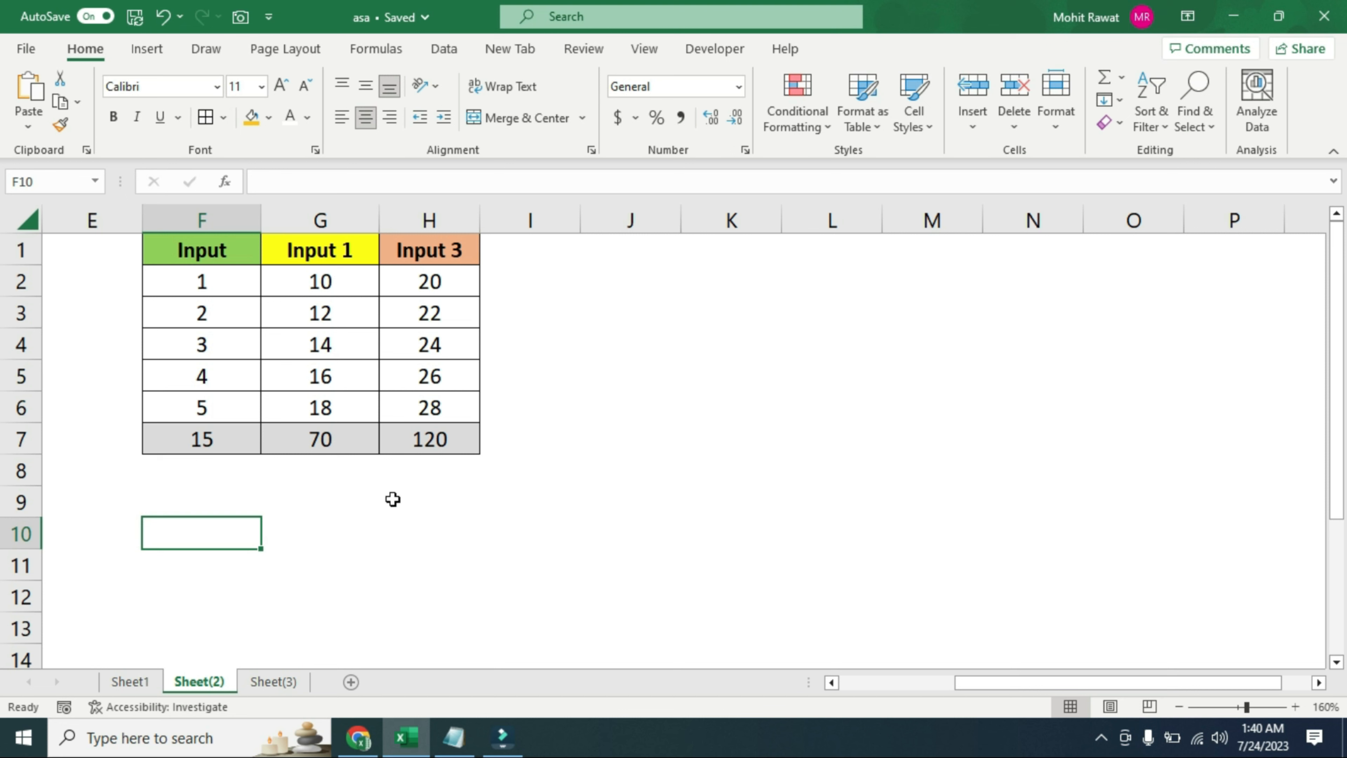
drag(211, 442, 446, 454)
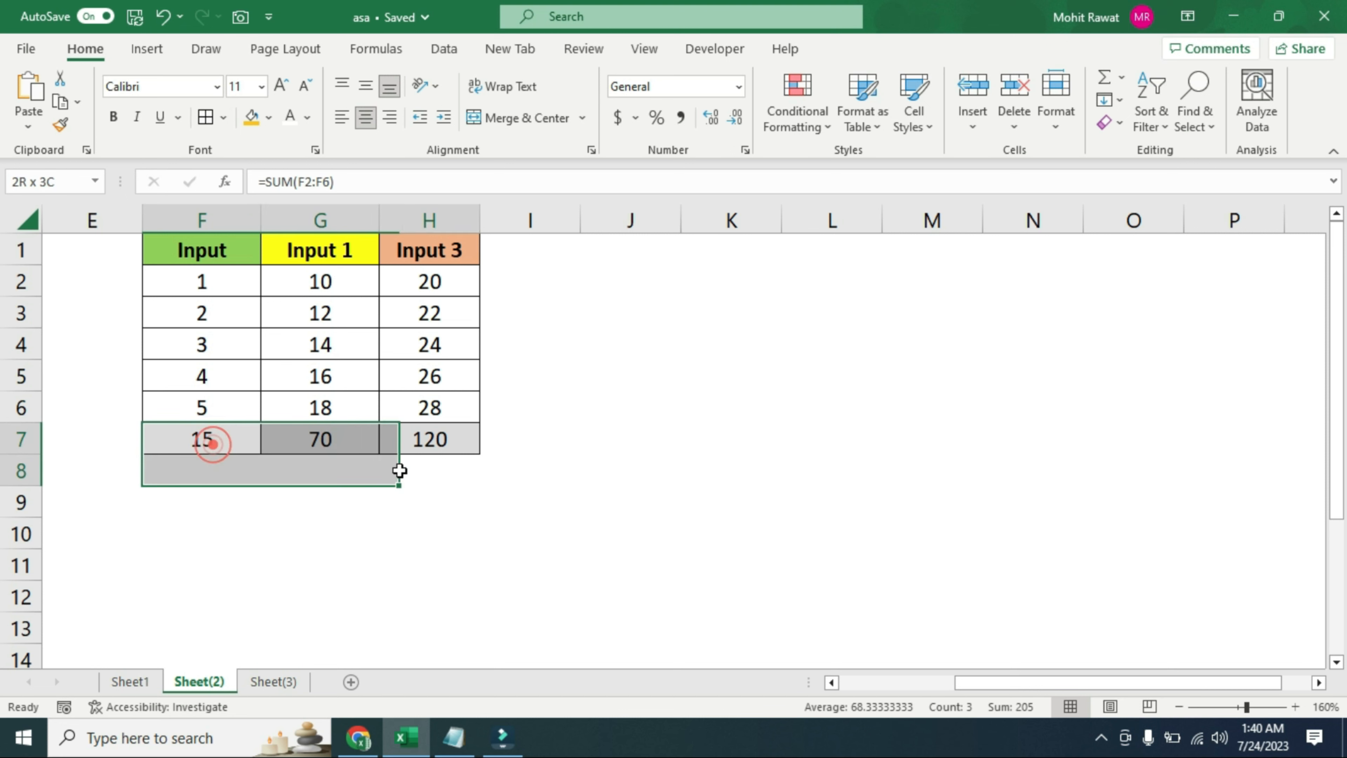
click(208, 530)
text(=choose)
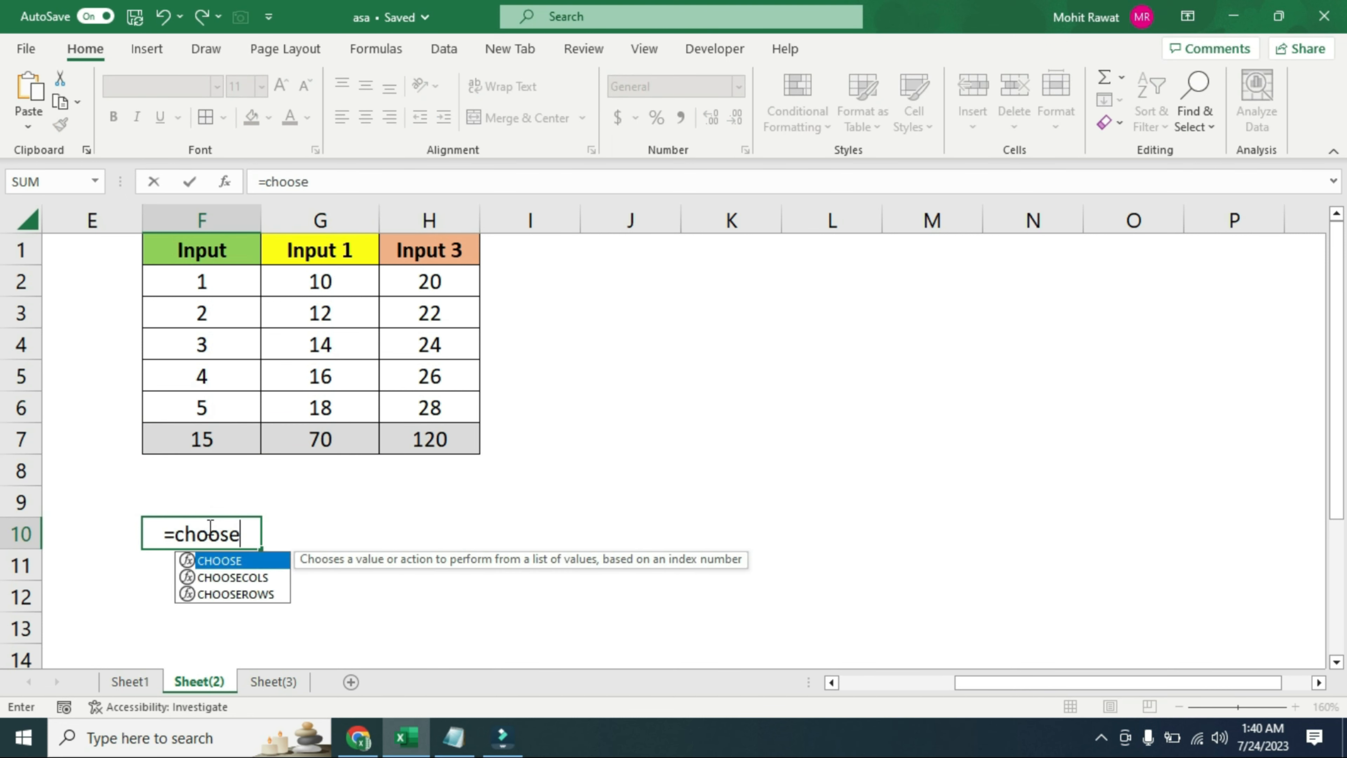
key(Tab)
text(3,)
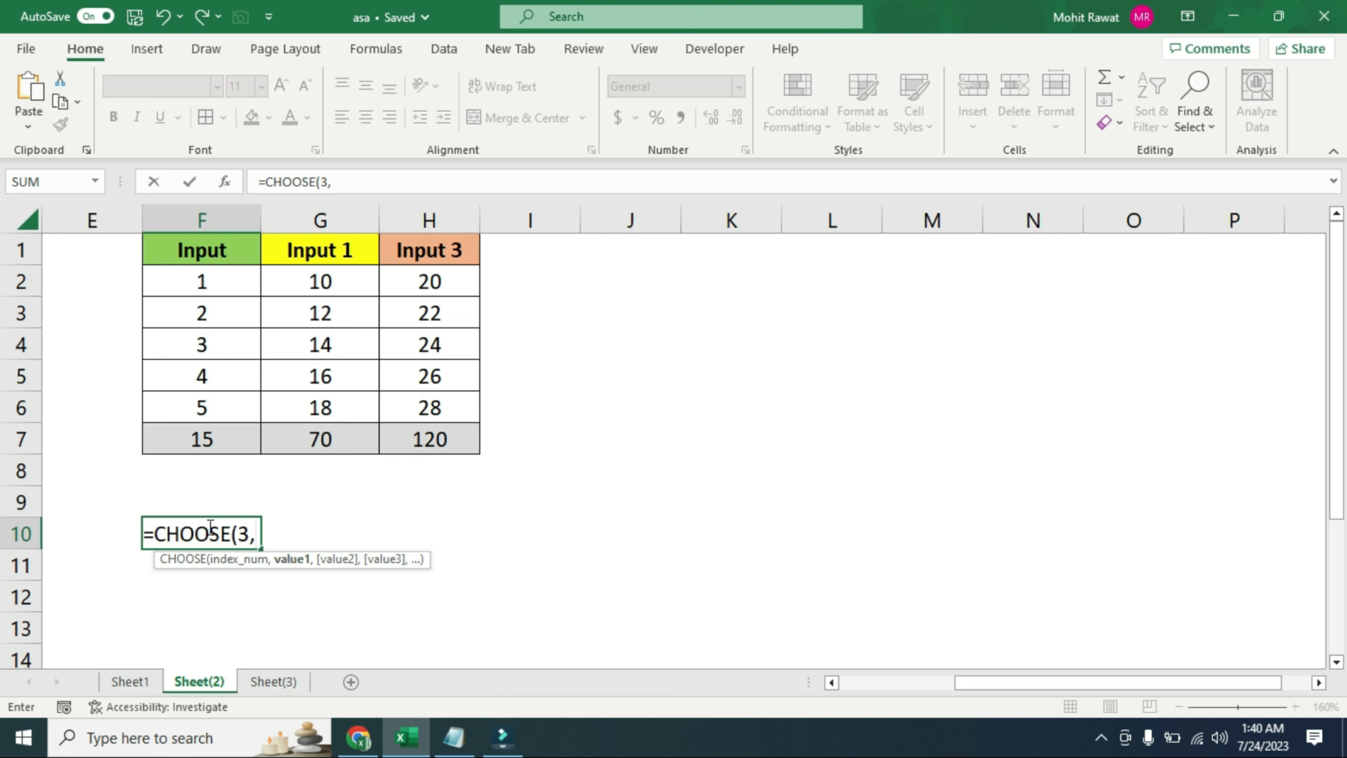
Complete the F10 formula with the ranges F2:F6, G2:G6 and H2:H6 as its three values
drag(233, 289, 250, 401)
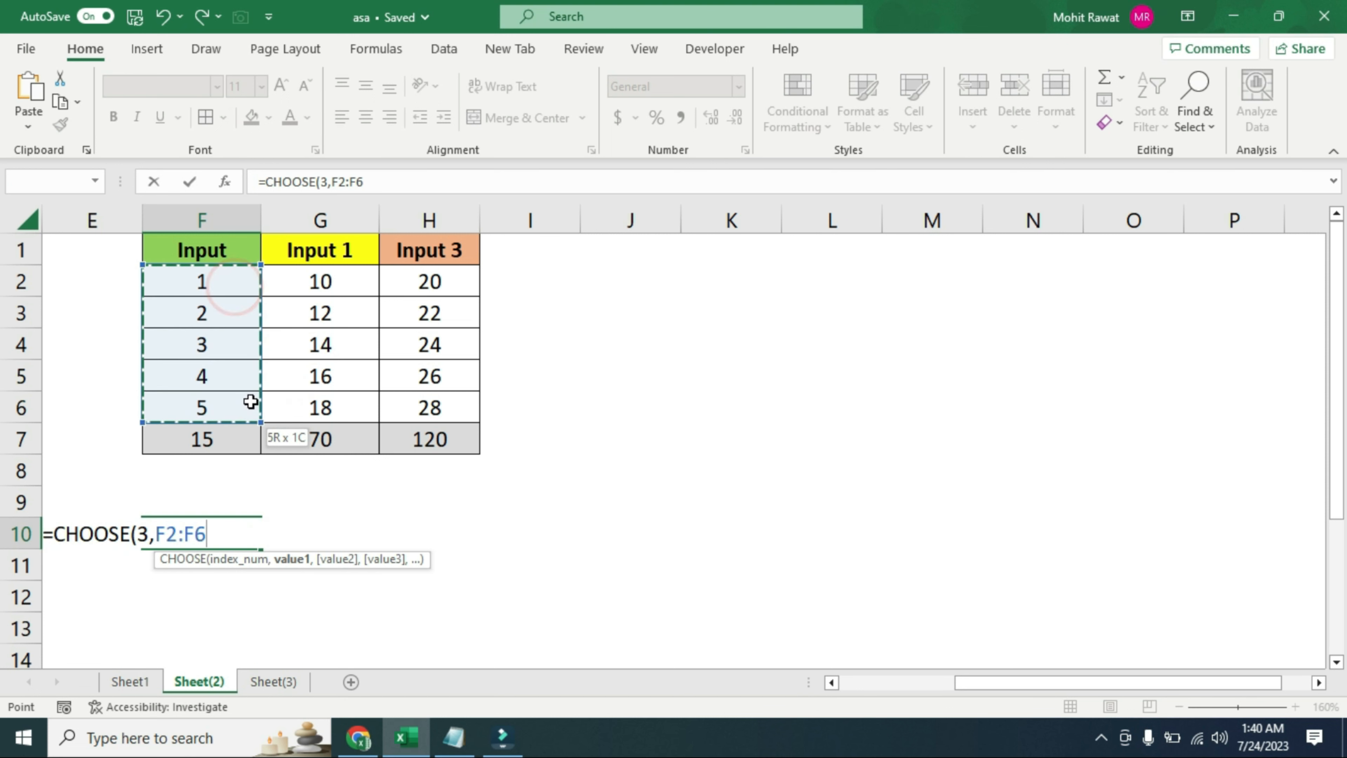
text(,)
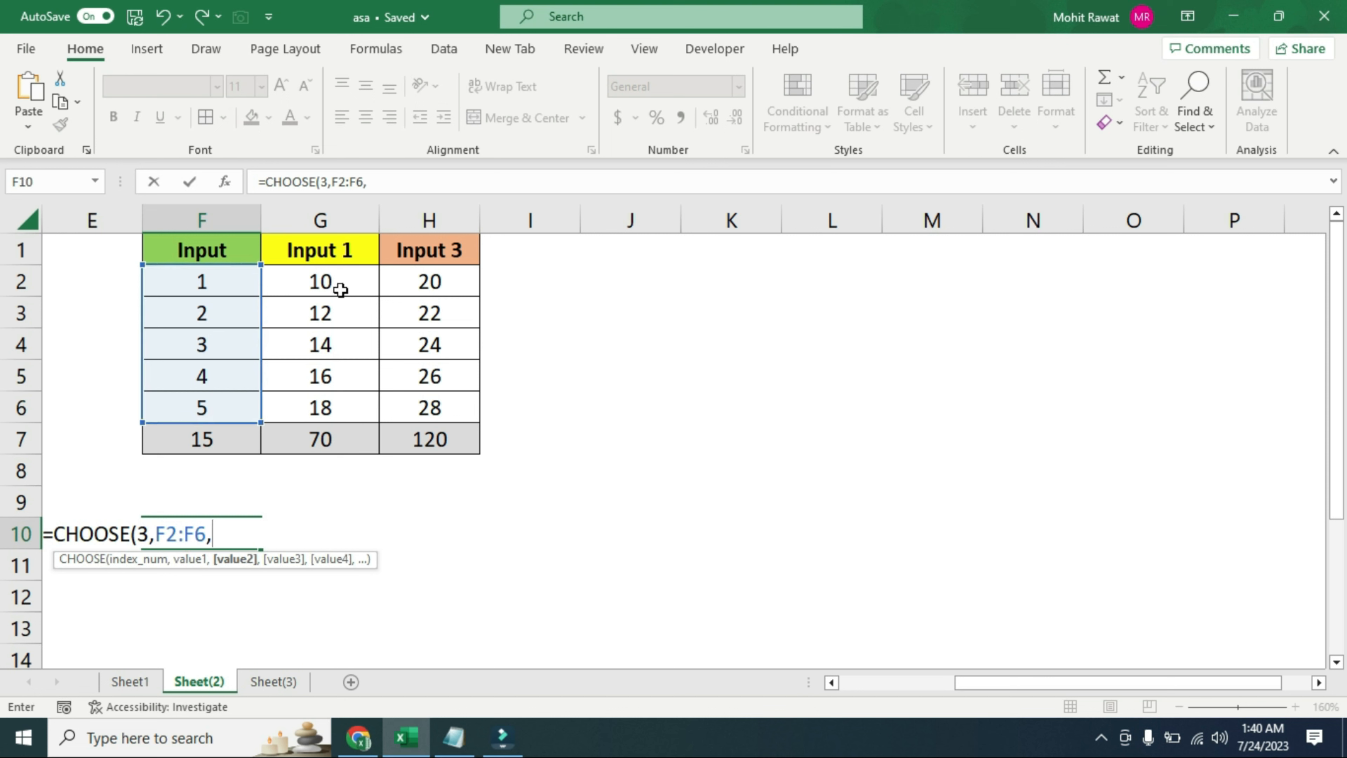
drag(340, 289, 335, 406)
text(,)
drag(439, 282, 441, 405)
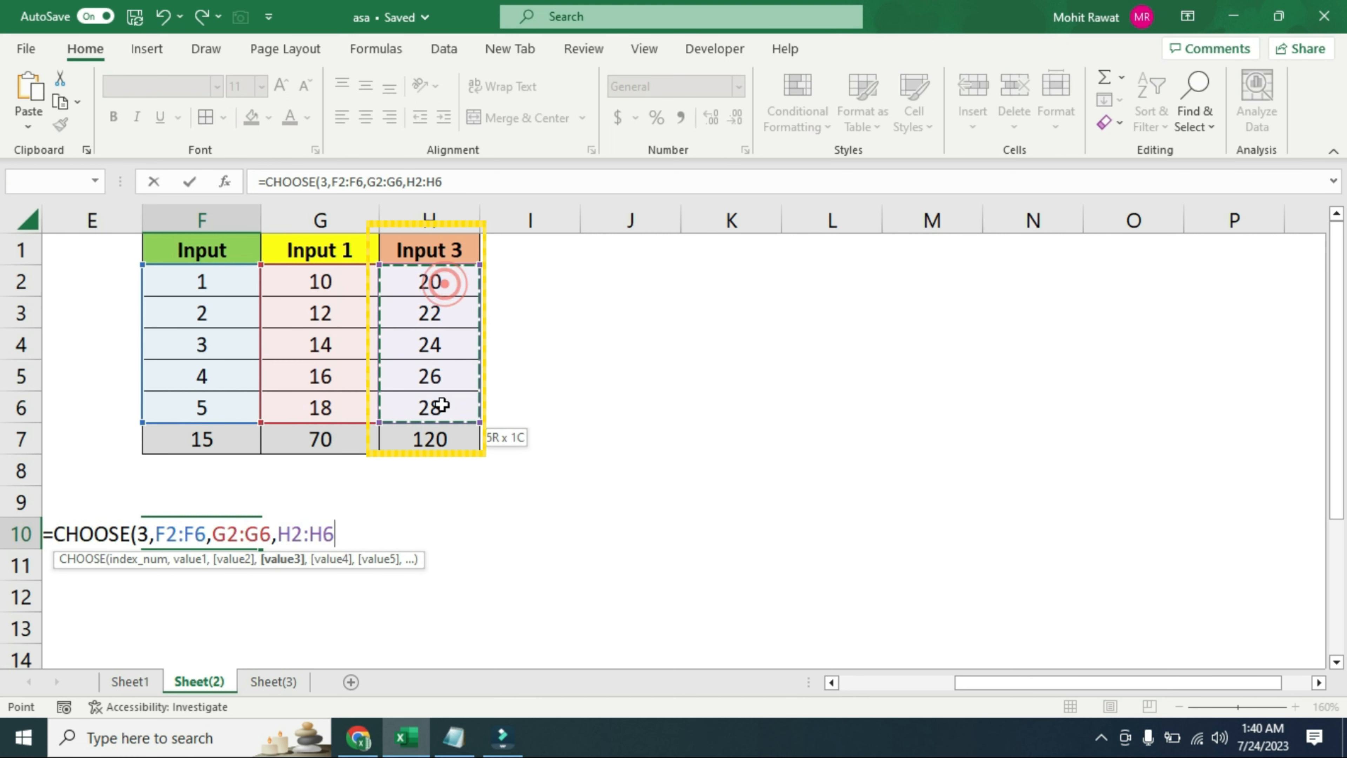
text())
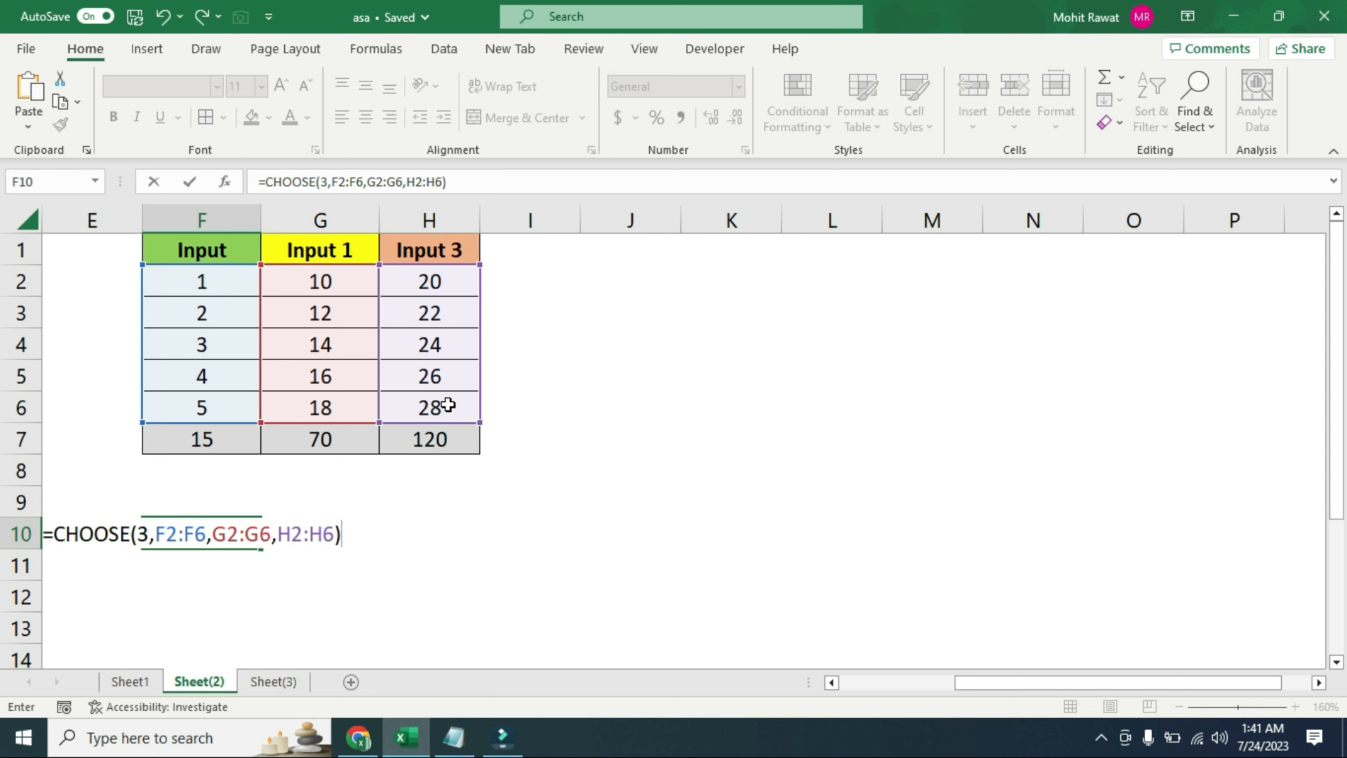
key(Return)
Center-align the formula's output cells F10:F14
key(Up)
key(ctrl+shift+Down)
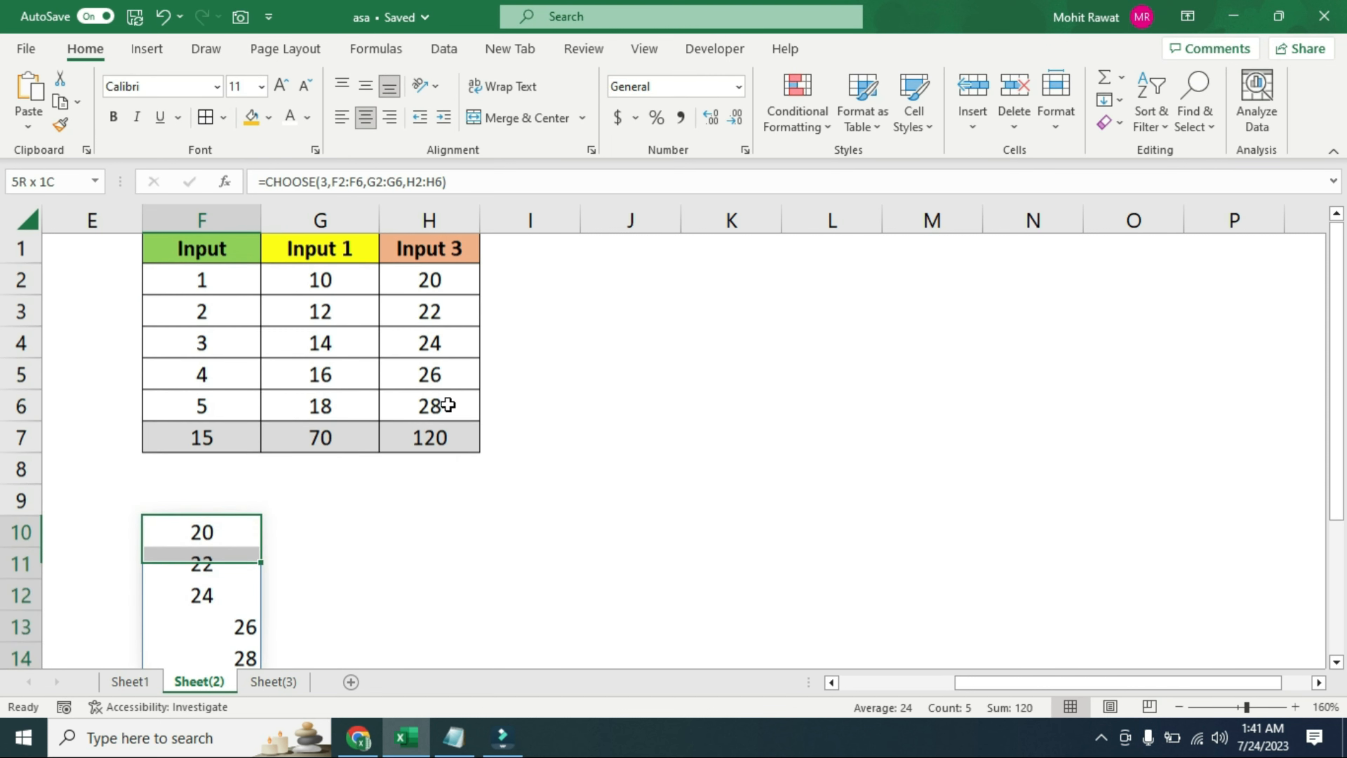
key(alt)
key(h)
key(a)
key(c)
key(alt)
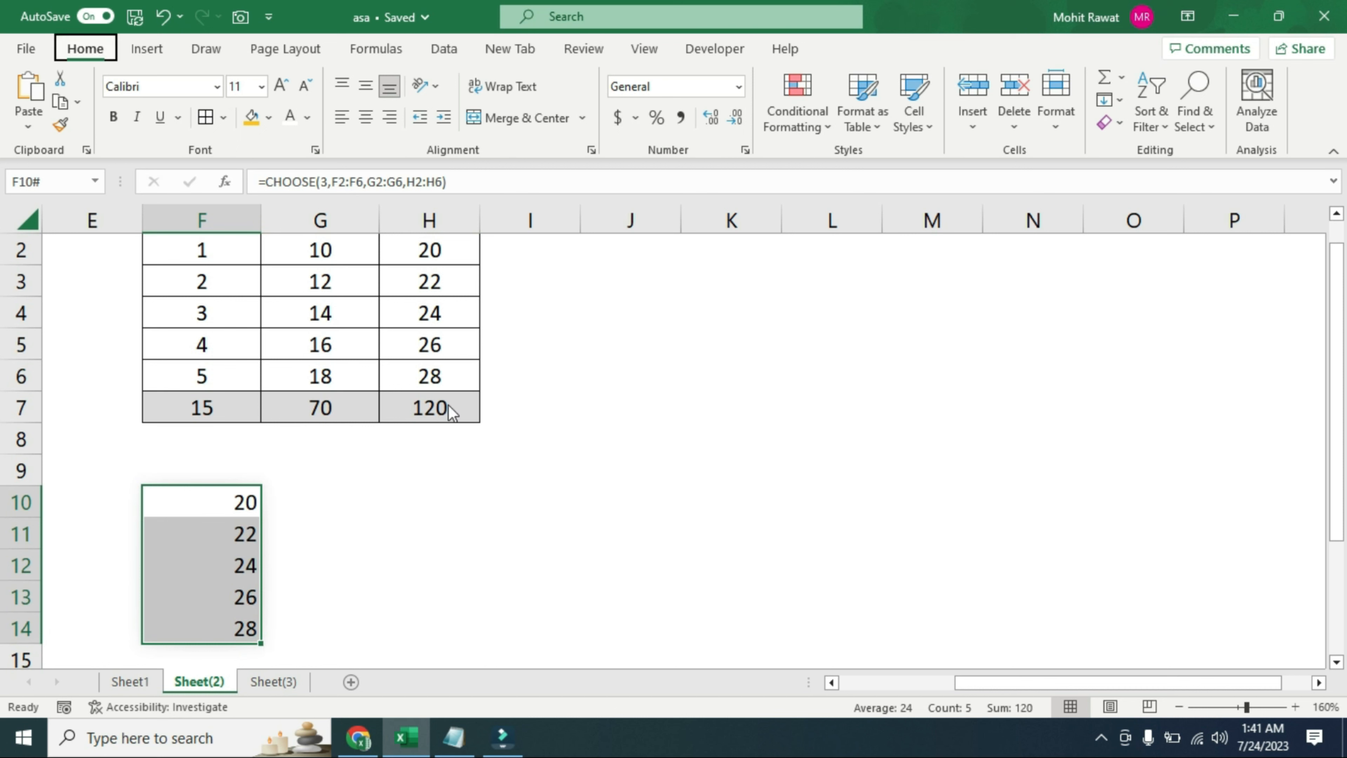
key(ctrl+z)
Edit the CHOOSE formula in F10 by inserting an opening SUM function ahead of CHOOSE
key(F2)
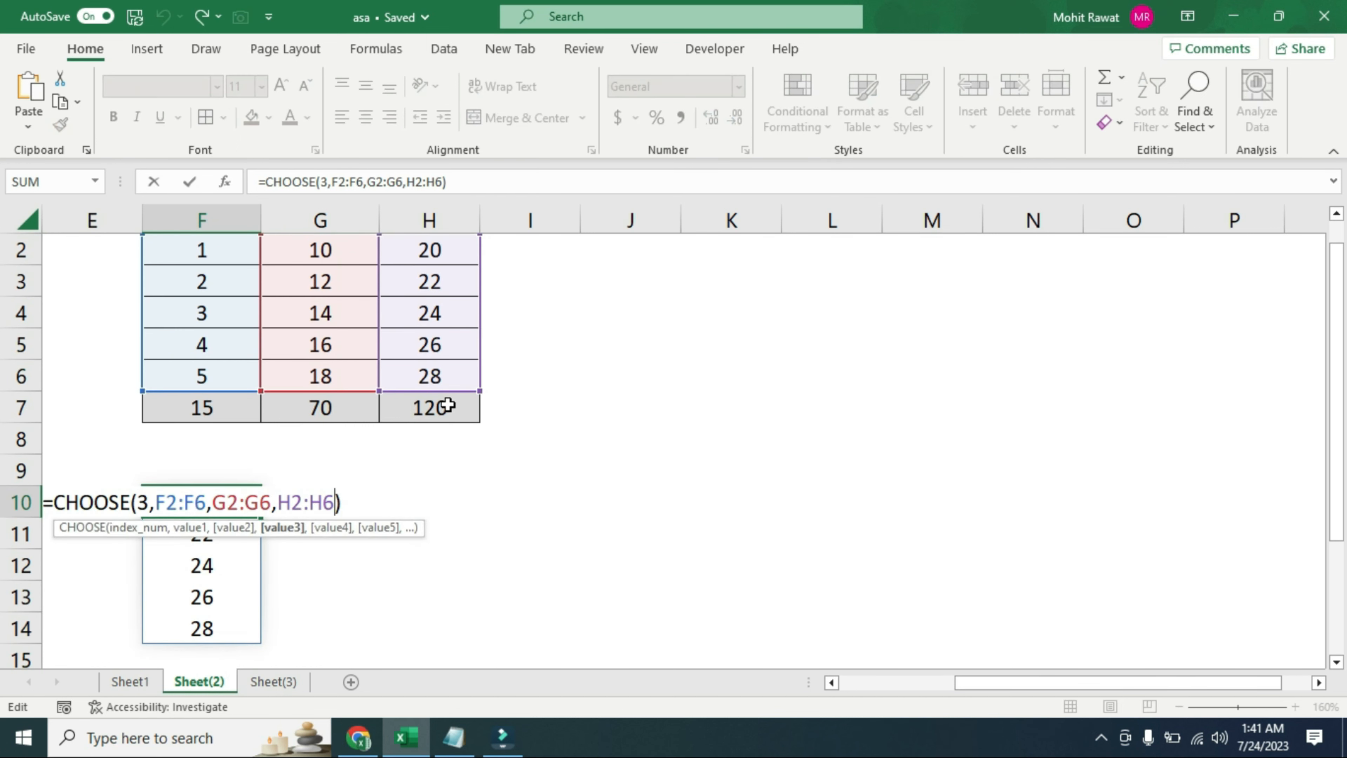
key(Left)
key(Left)
key(Left)
key(Left)
key(Left)
key(Left)
key(Left)
key(Left)
key(Left)
key(Left)
key(Left)
key(Left)
key(Left)
key(Left)
key(Left)
key(Left)
key(Left)
key(Left)
key(Left)
key(Left)
key(Right)
text(S)
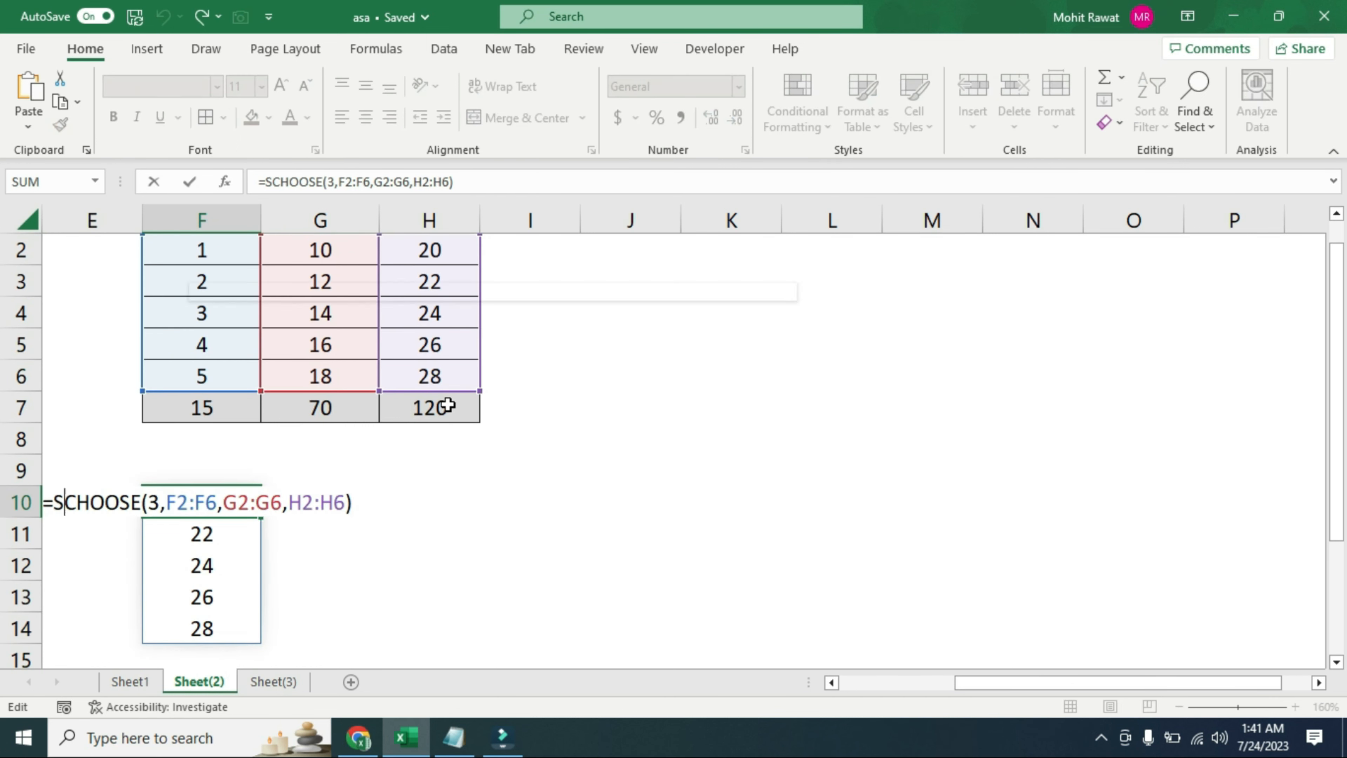
text(um()
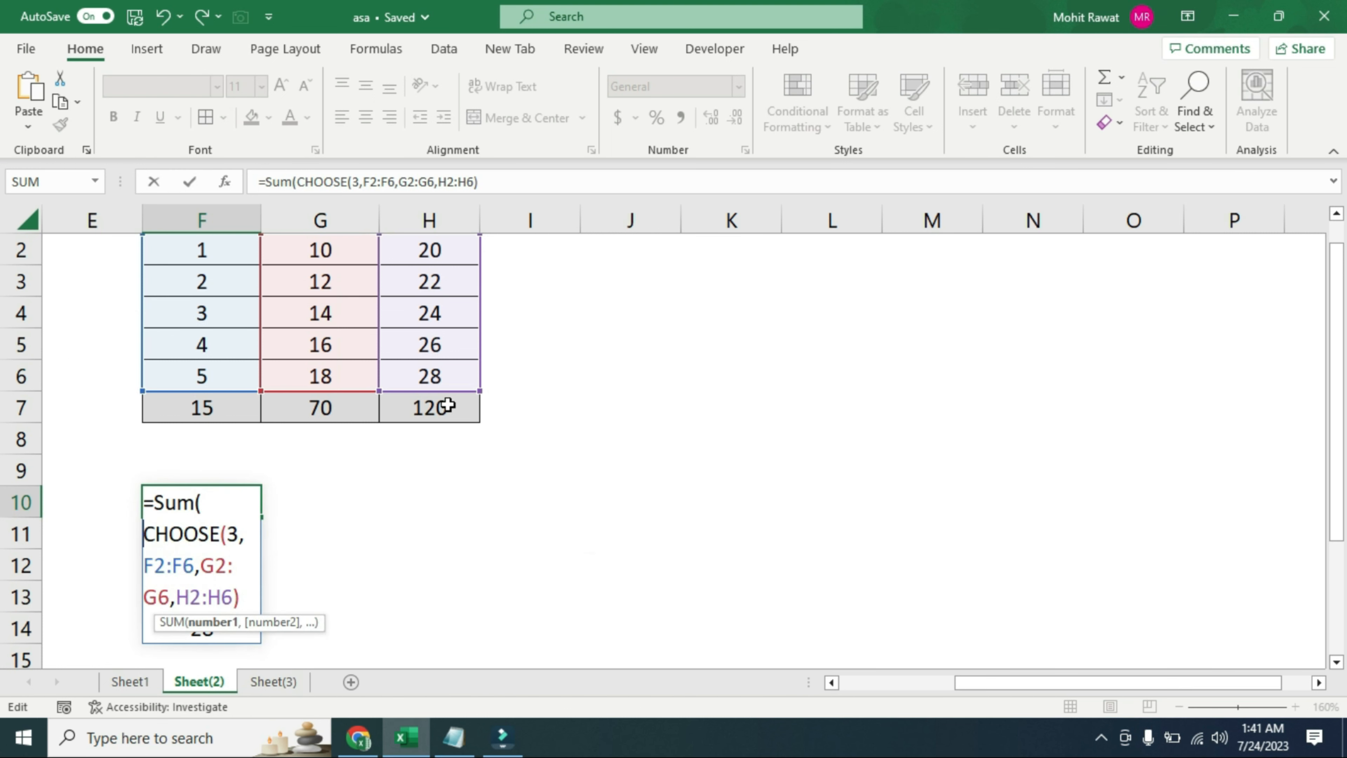
Close the SUM around the whole CHOOSE expression in F10 and commit the formula
key(Down)
key(Down)
key(Right)
key(Right)
key(Right)
key(Right)
key(Right)
key(Right)
key(Right)
key(Right)
key(Right)
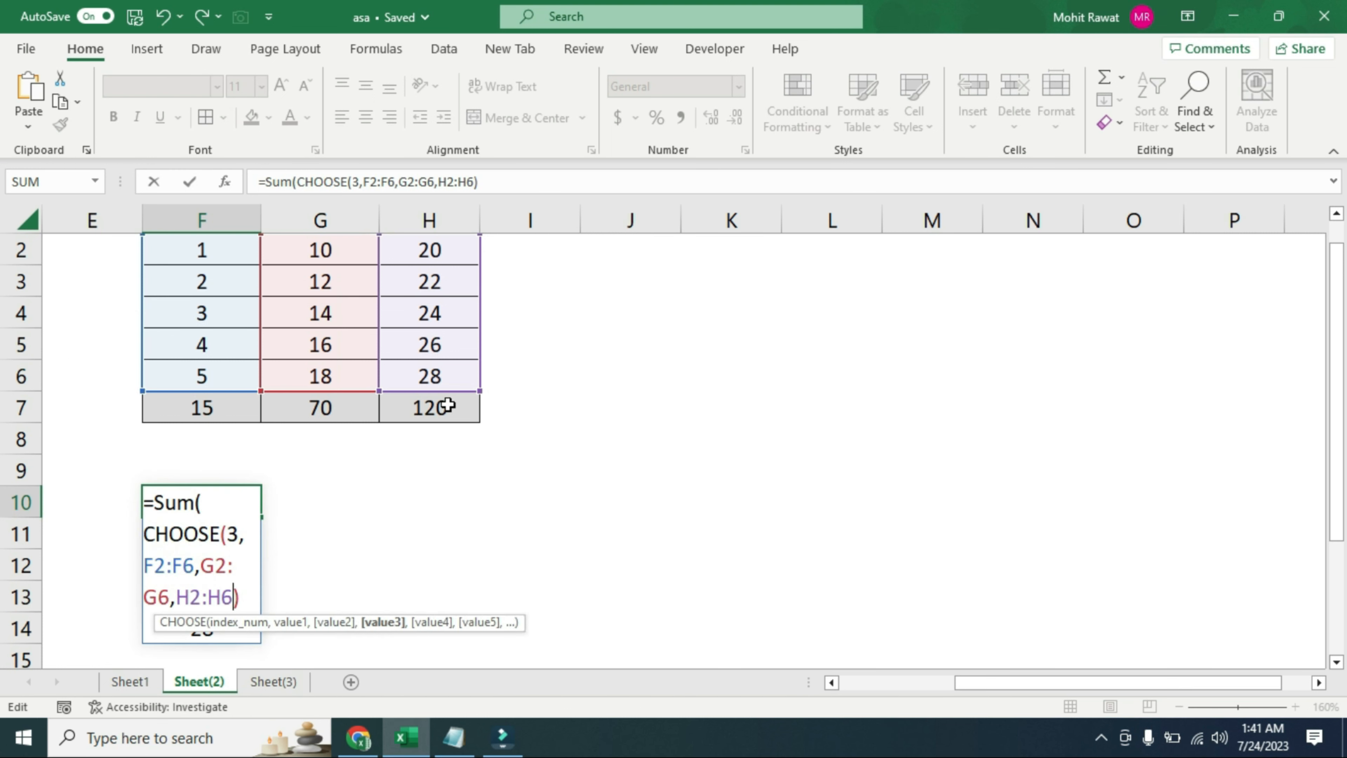
text())
key(Return)
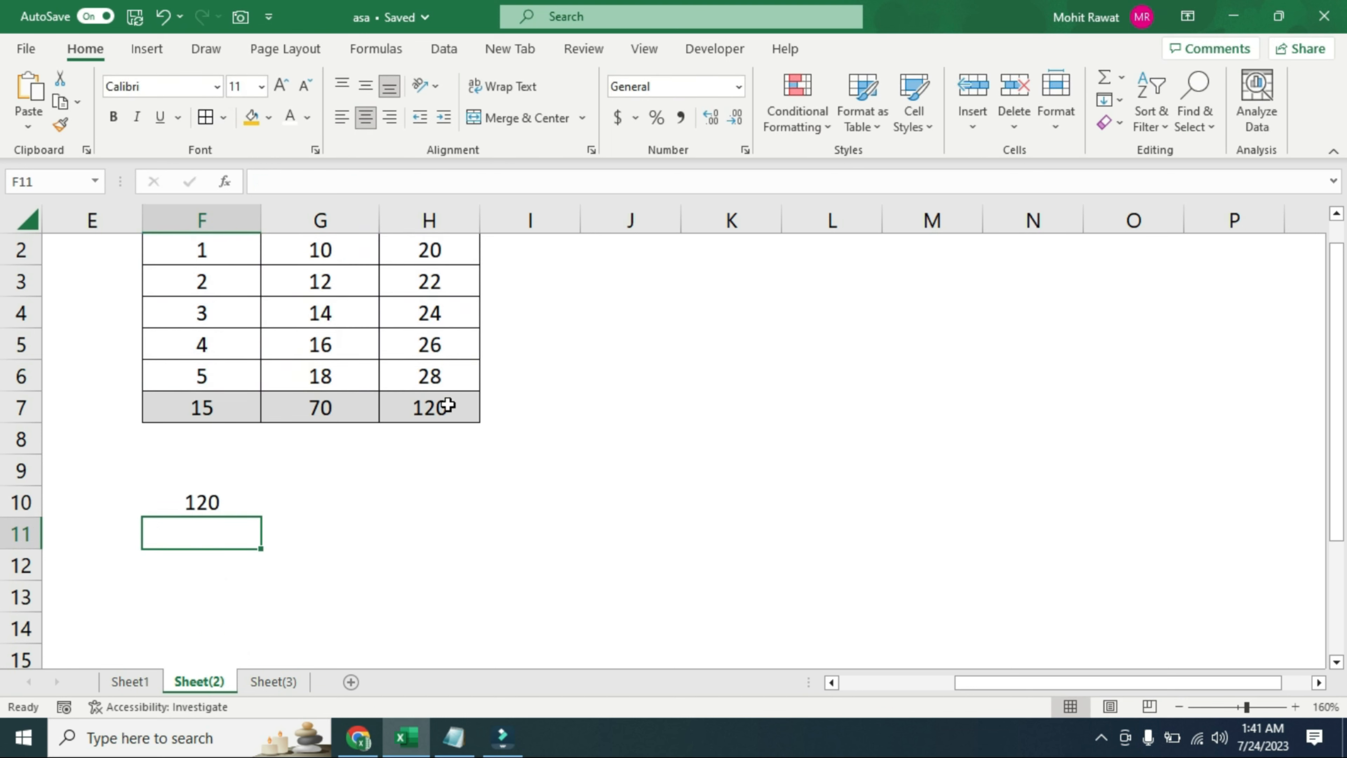
key(Up)
scroll(448, 405, up, 1)
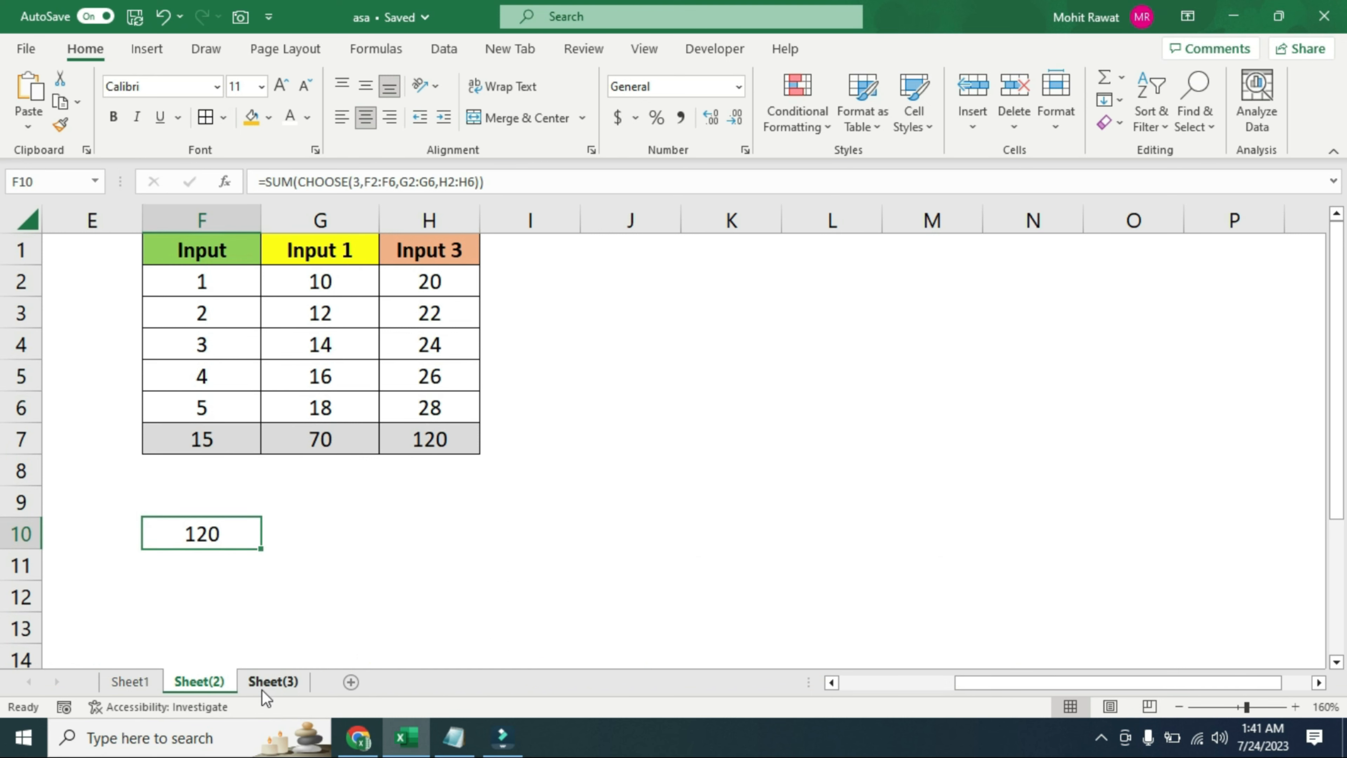
On Sheet(3), start a VLOOKUP formula in cell G3 with grade cell F3 as the lookup value
click(270, 682)
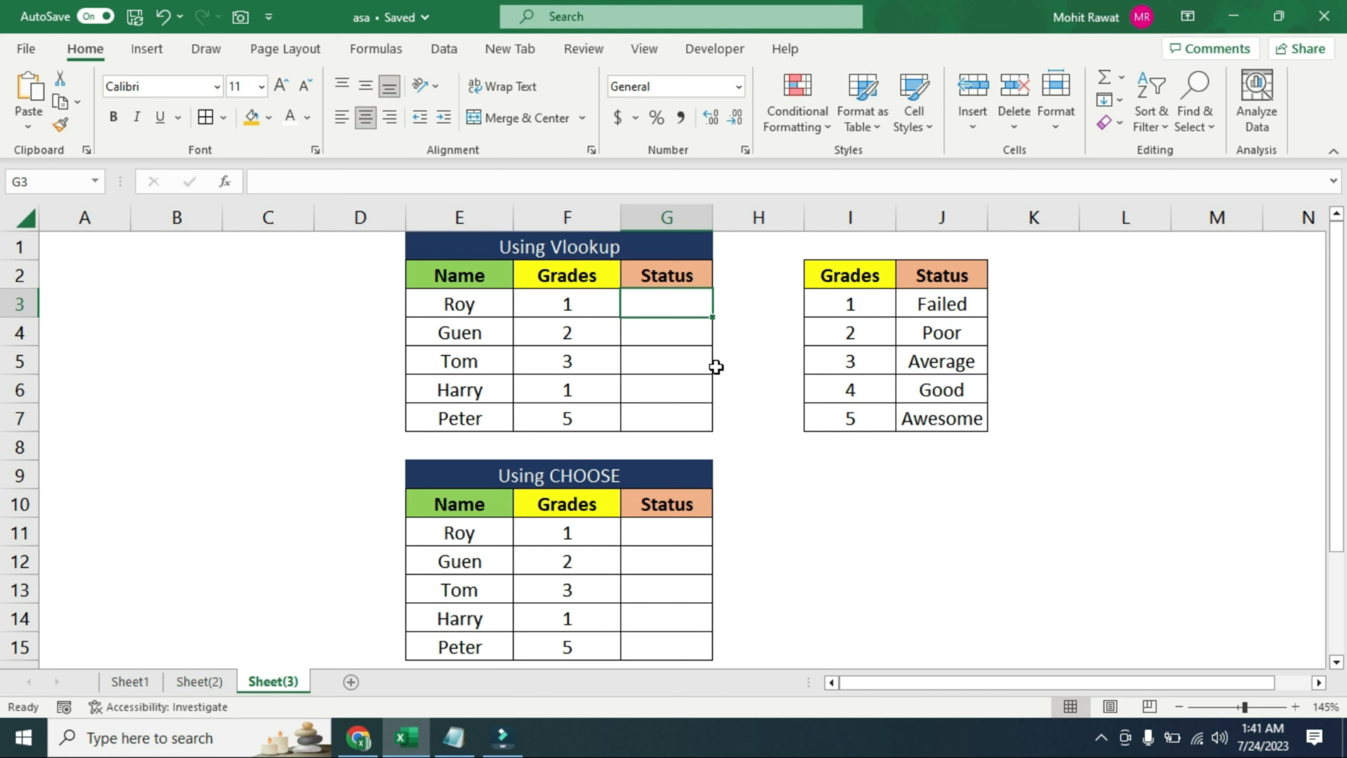
text(=vlo)
key(Tab)
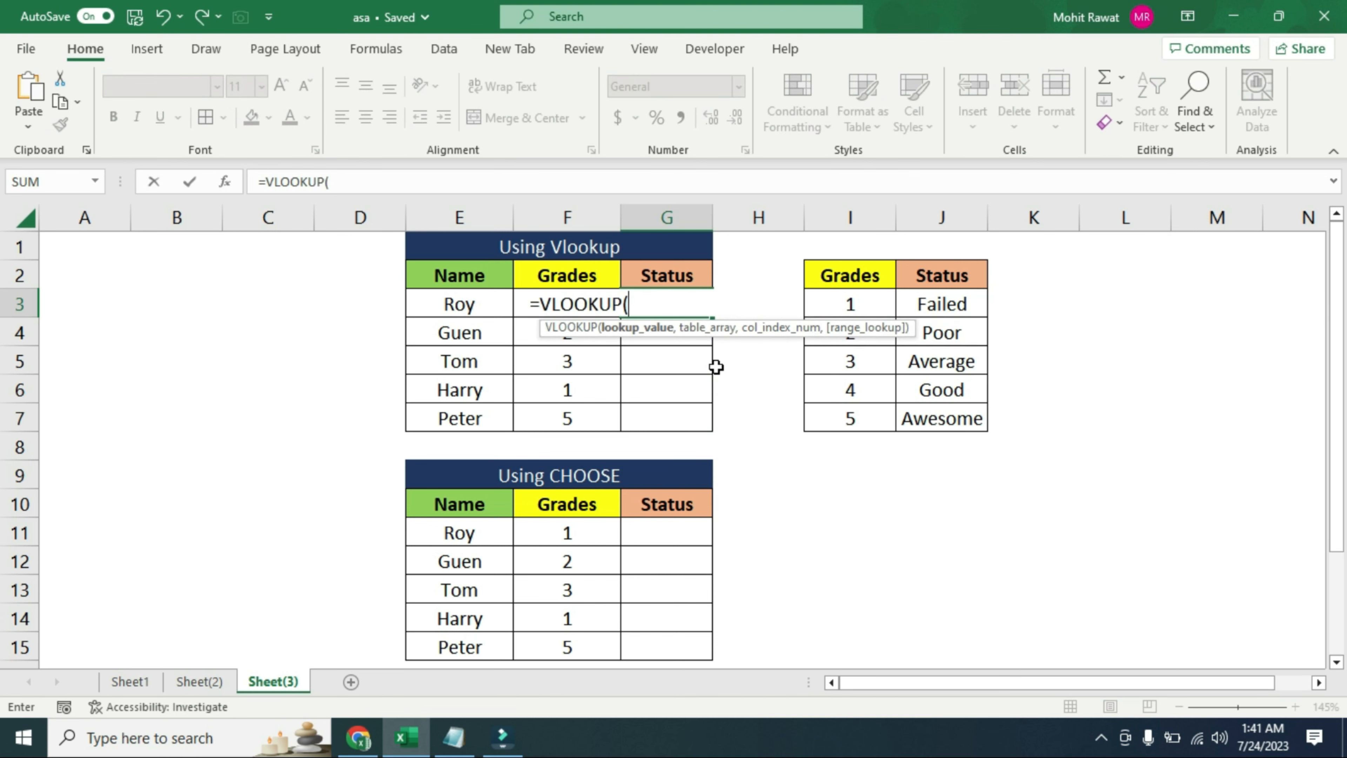
key(Left)
text(,)
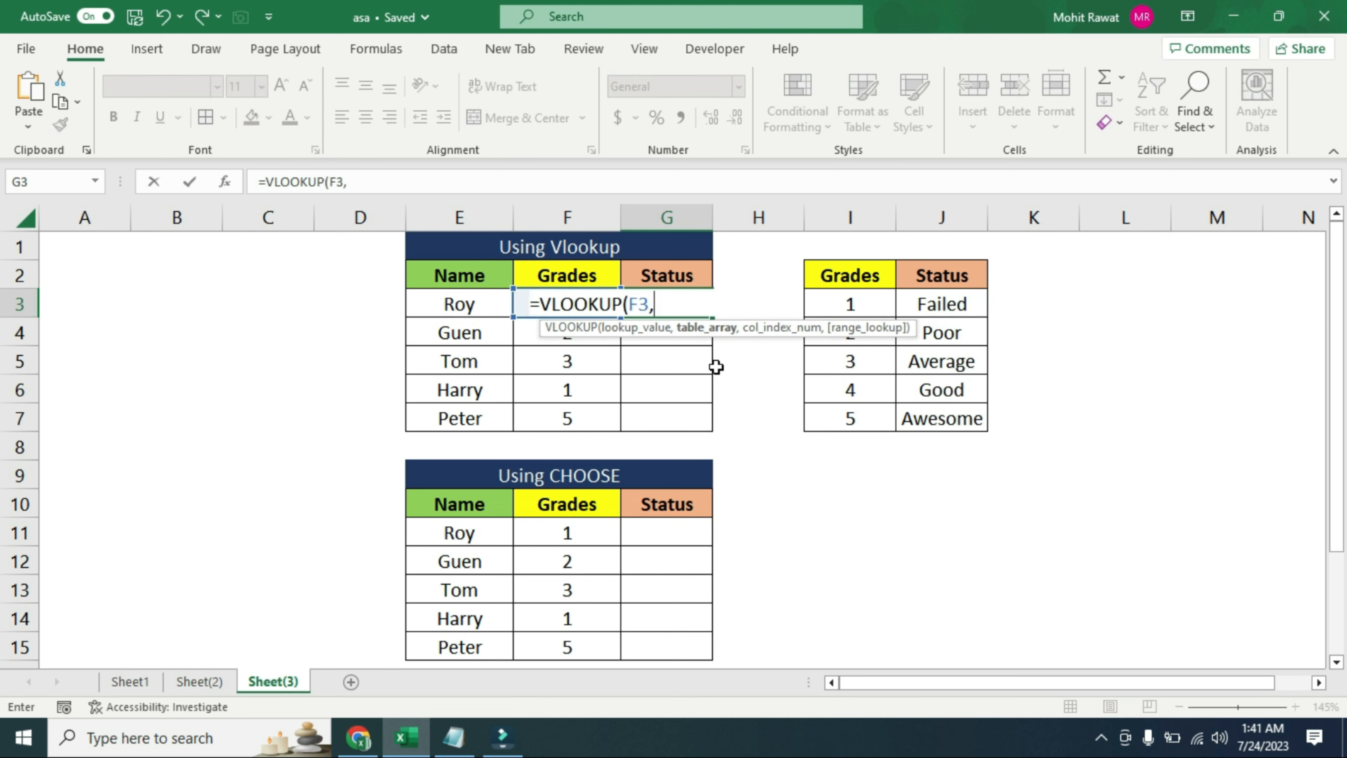
Complete the G3 formula with absolute table range $I$3:$J$7, column index 2 and range lookup 0
key(Right)
key(Right)
key(shift+Right)
key(shift+Down)
key(shift+Down)
key(shift+Down)
key(shift+Down)
key(F4)
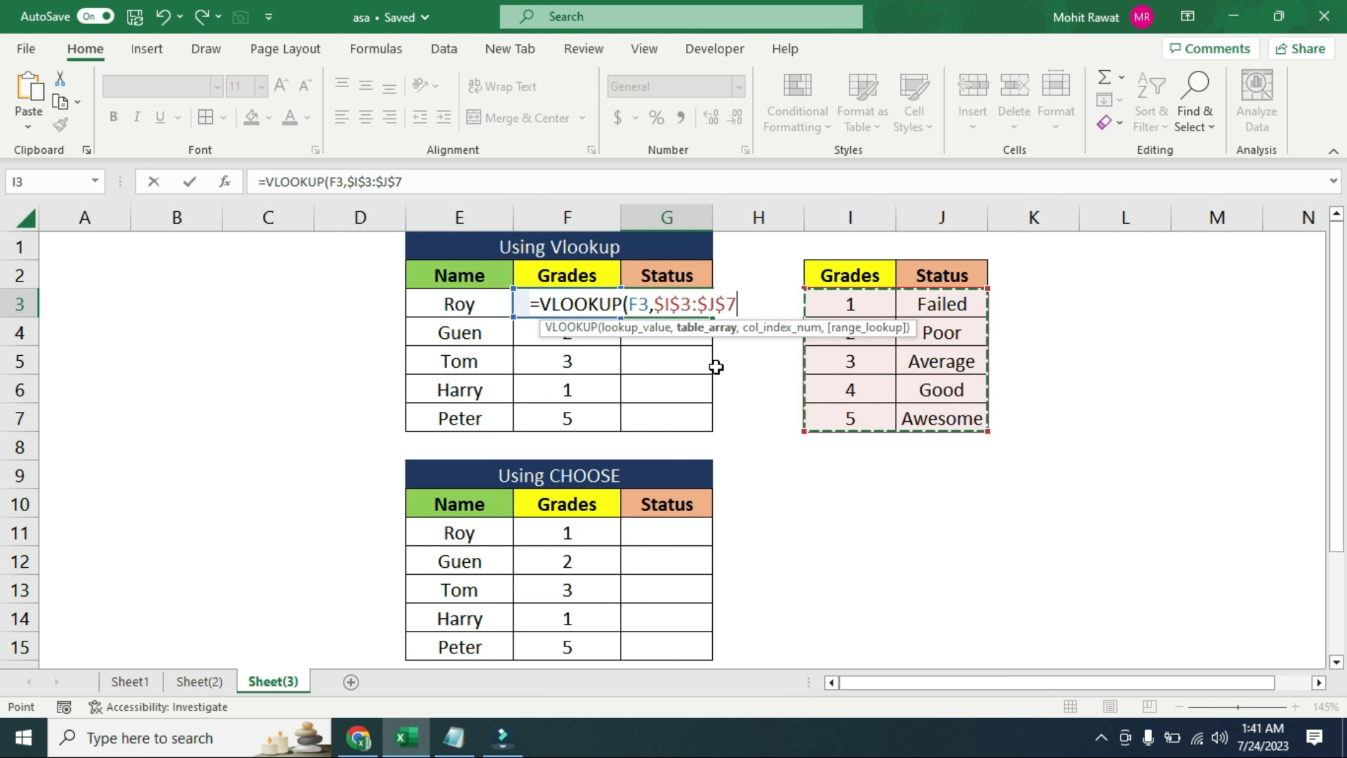
text(,)
text(2,0))
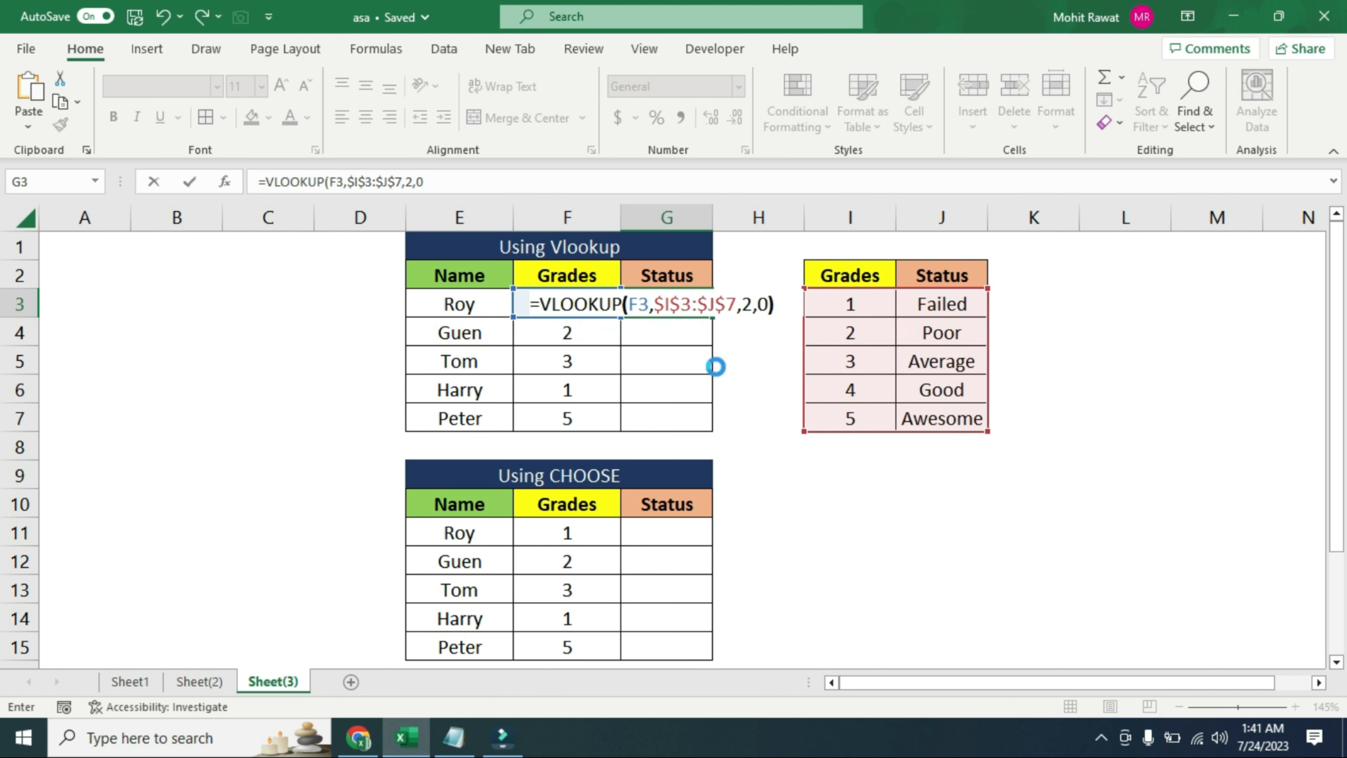
key(ctrl+Return)
Fill the VLOOKUP formula from G3 down through G7
key(Left)
key(ctrl+Down)
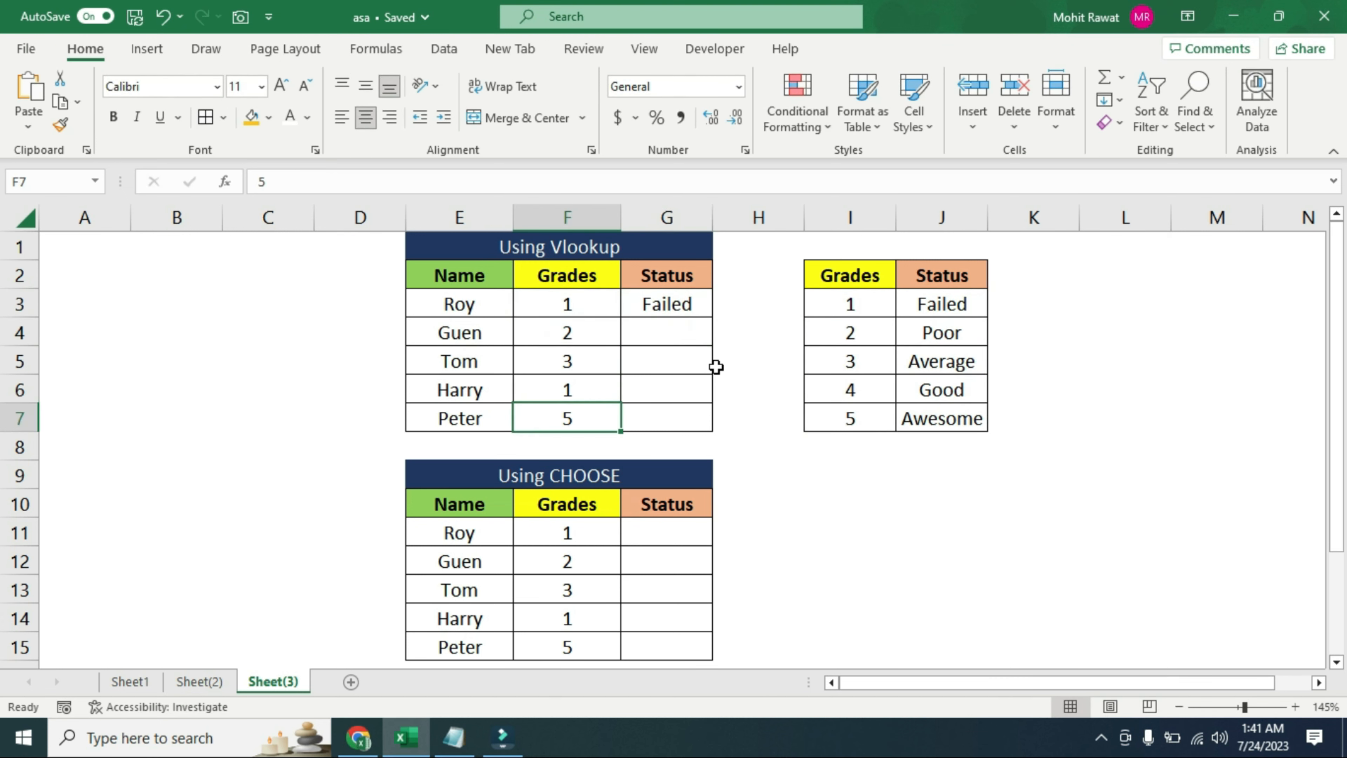
key(Right)
key(ctrl+shift+Up)
key(ctrl+d)
Start a CHOOSE formula in cell G11 of the Using CHOOSE table with F11 as the index number
key(Down)
key(Down)
key(Down)
key(Down)
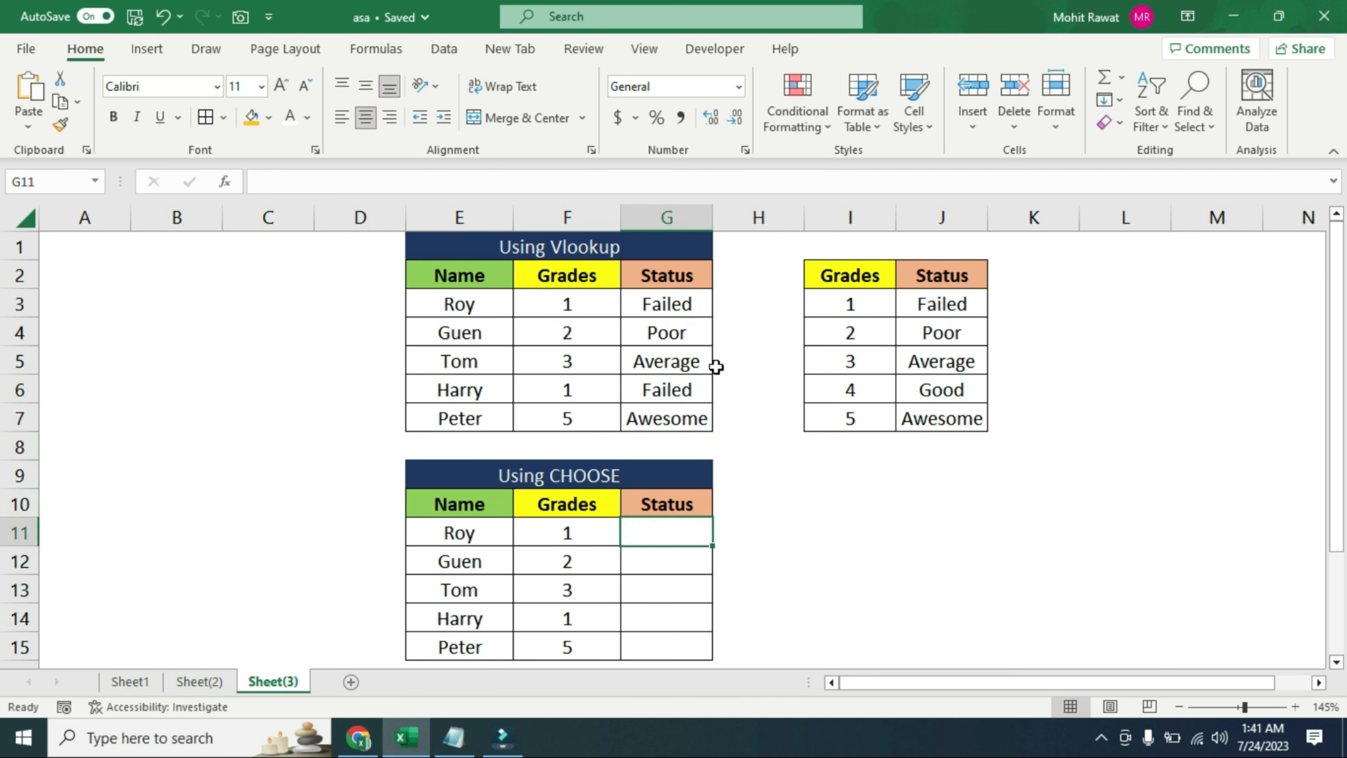
text(=choo)
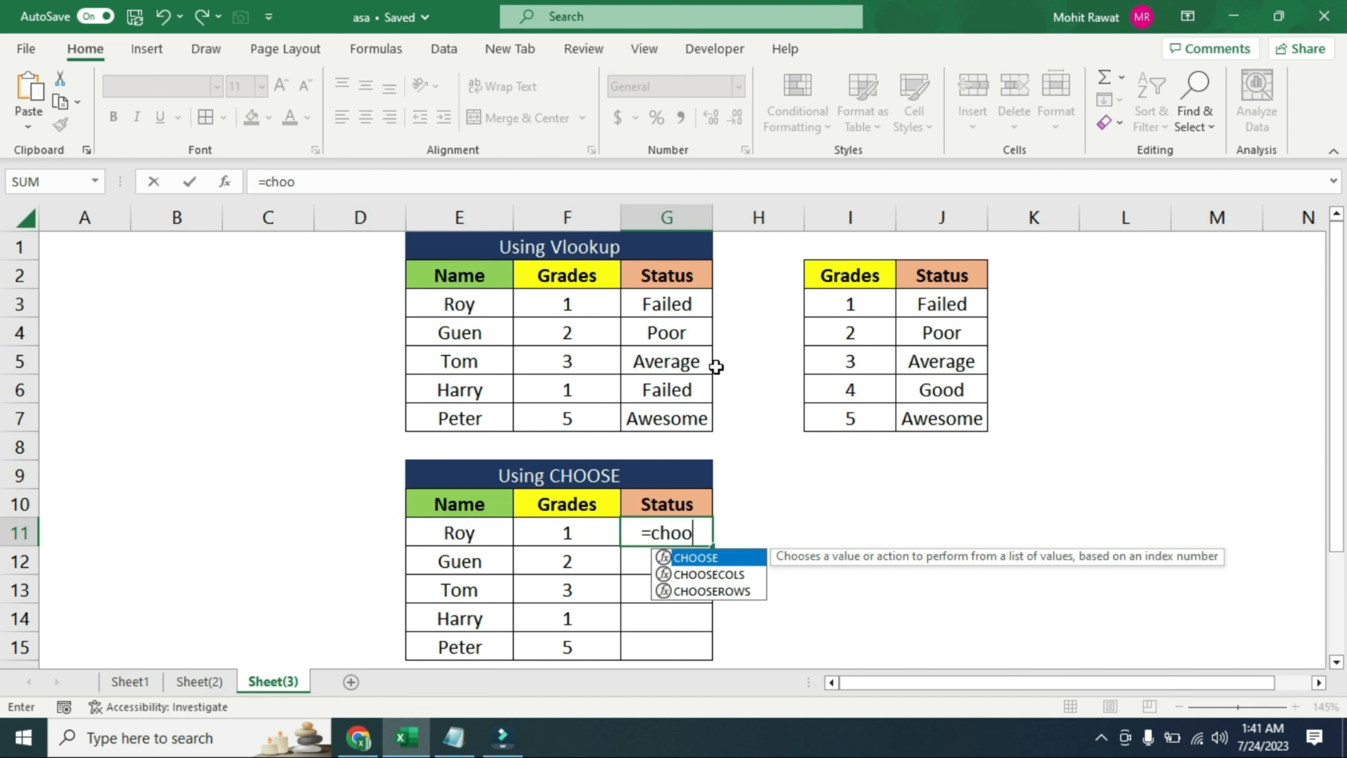
key(Tab)
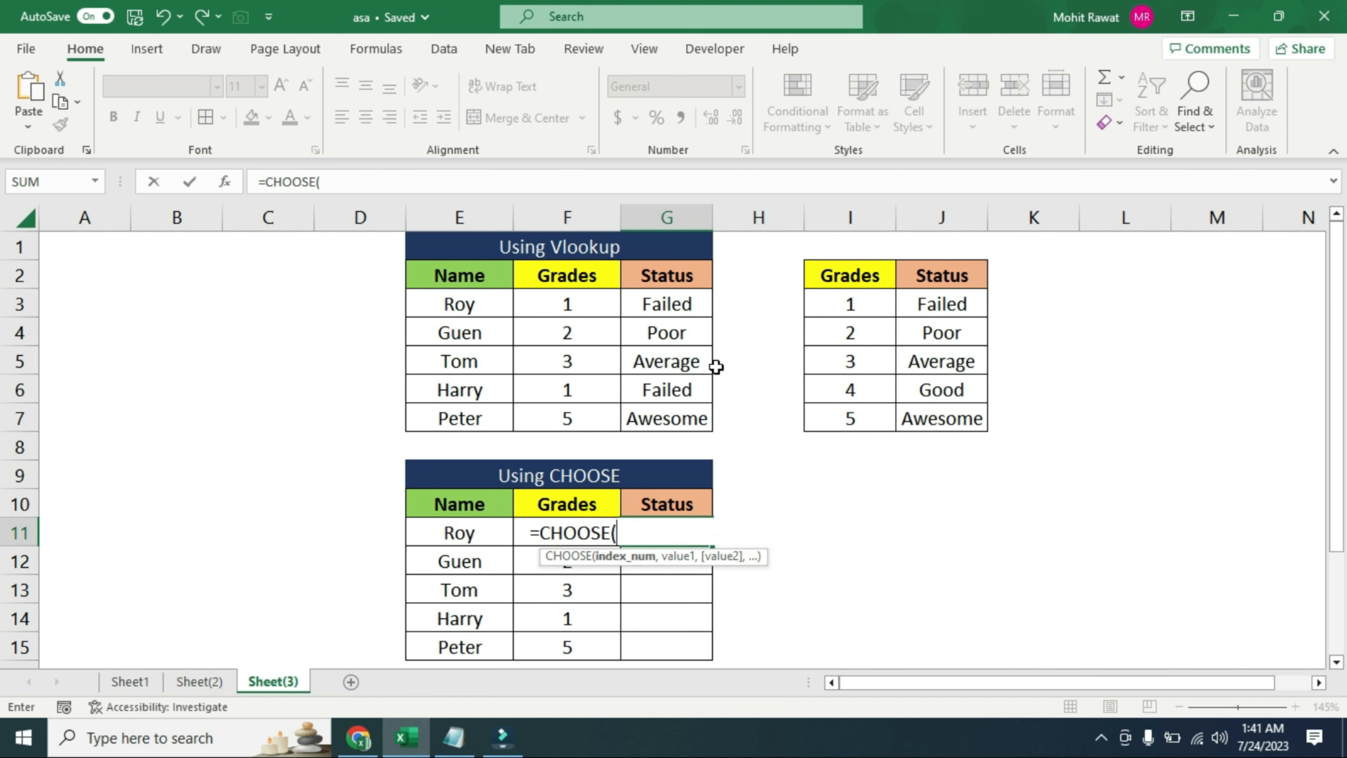
key(Left)
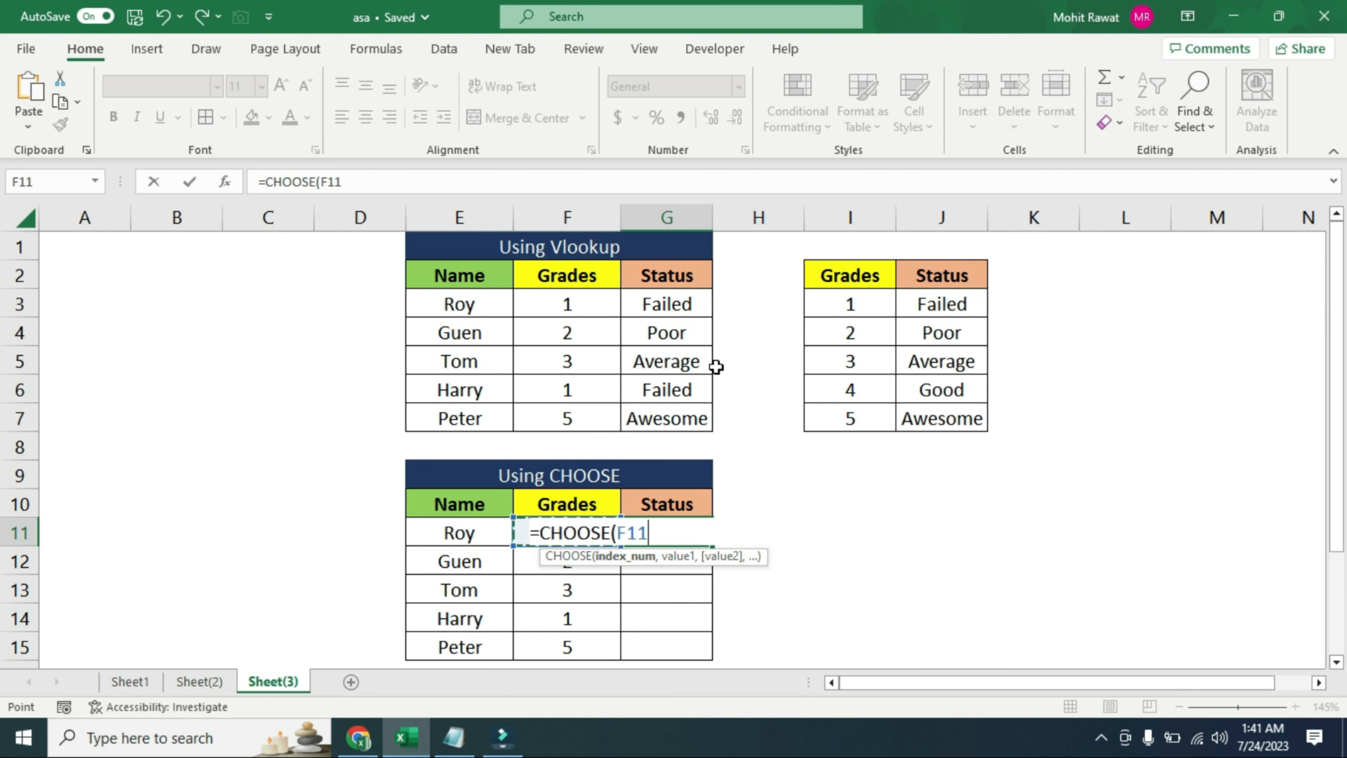
text(,)
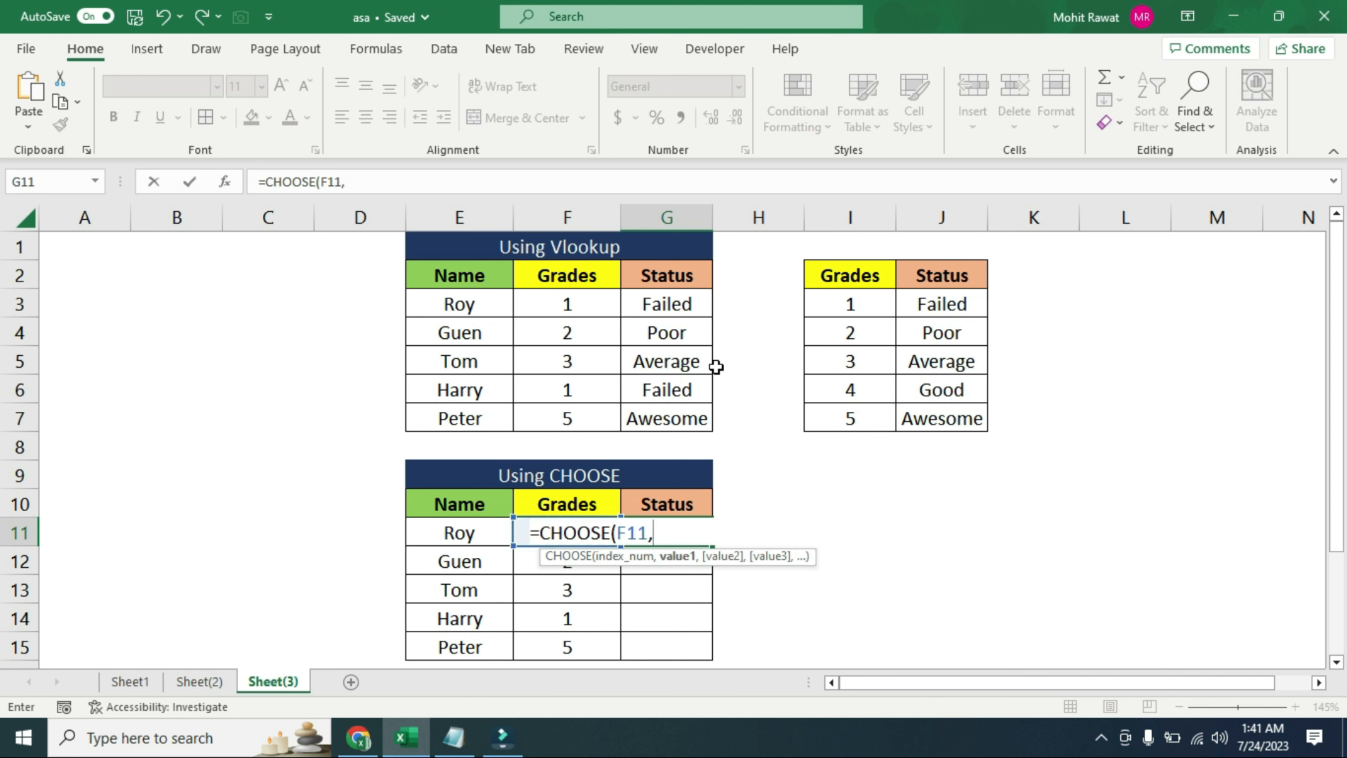
Add the status cells $J$3, $J$4 and $J$5 as absolute references for the first three values of the G11 formula
click(937, 304)
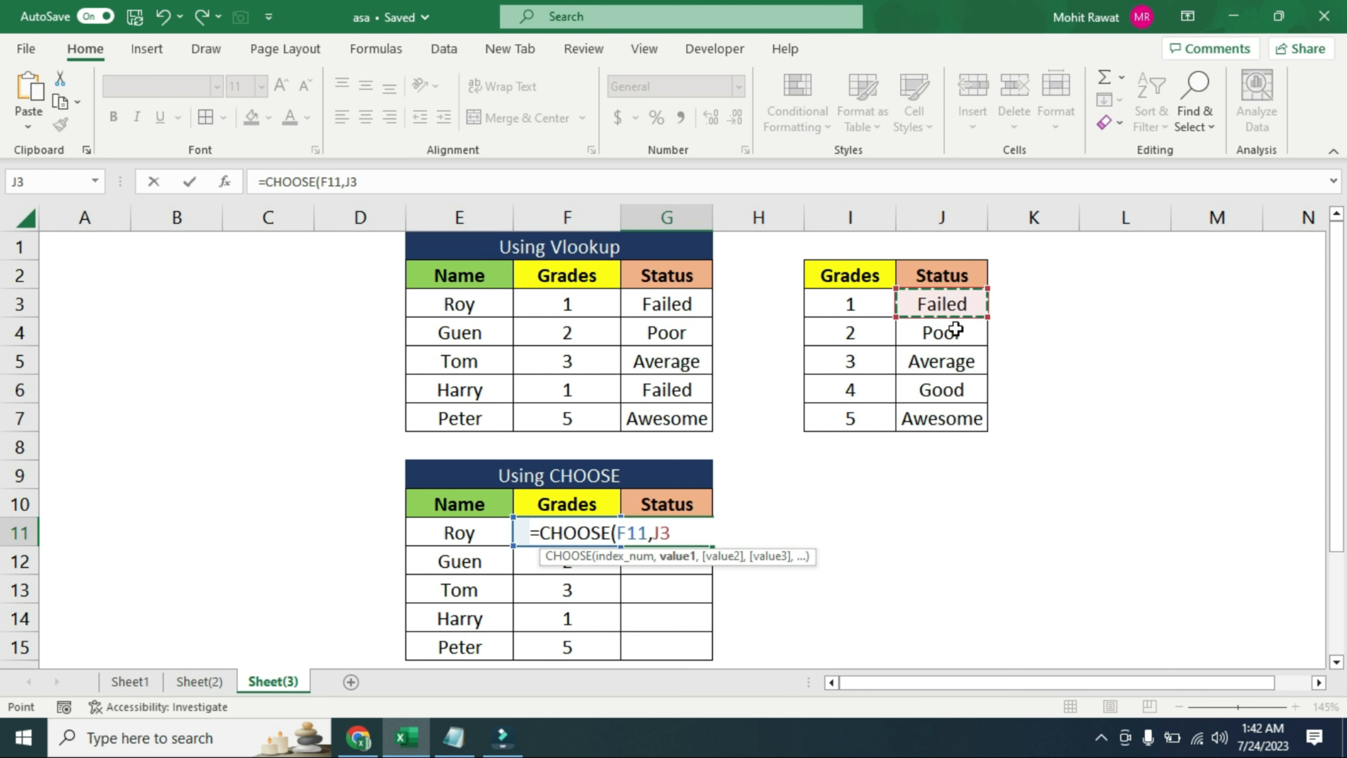
key(F4)
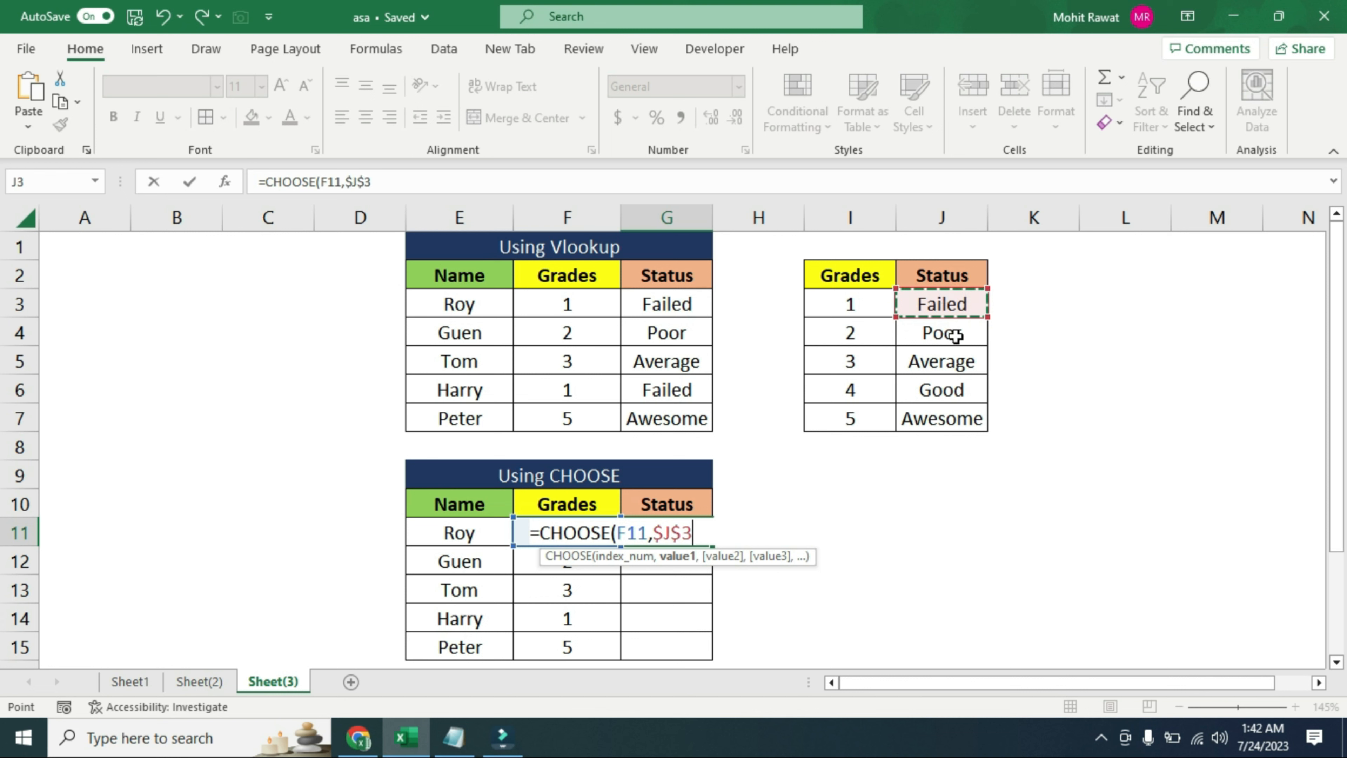
text(,)
click(949, 335)
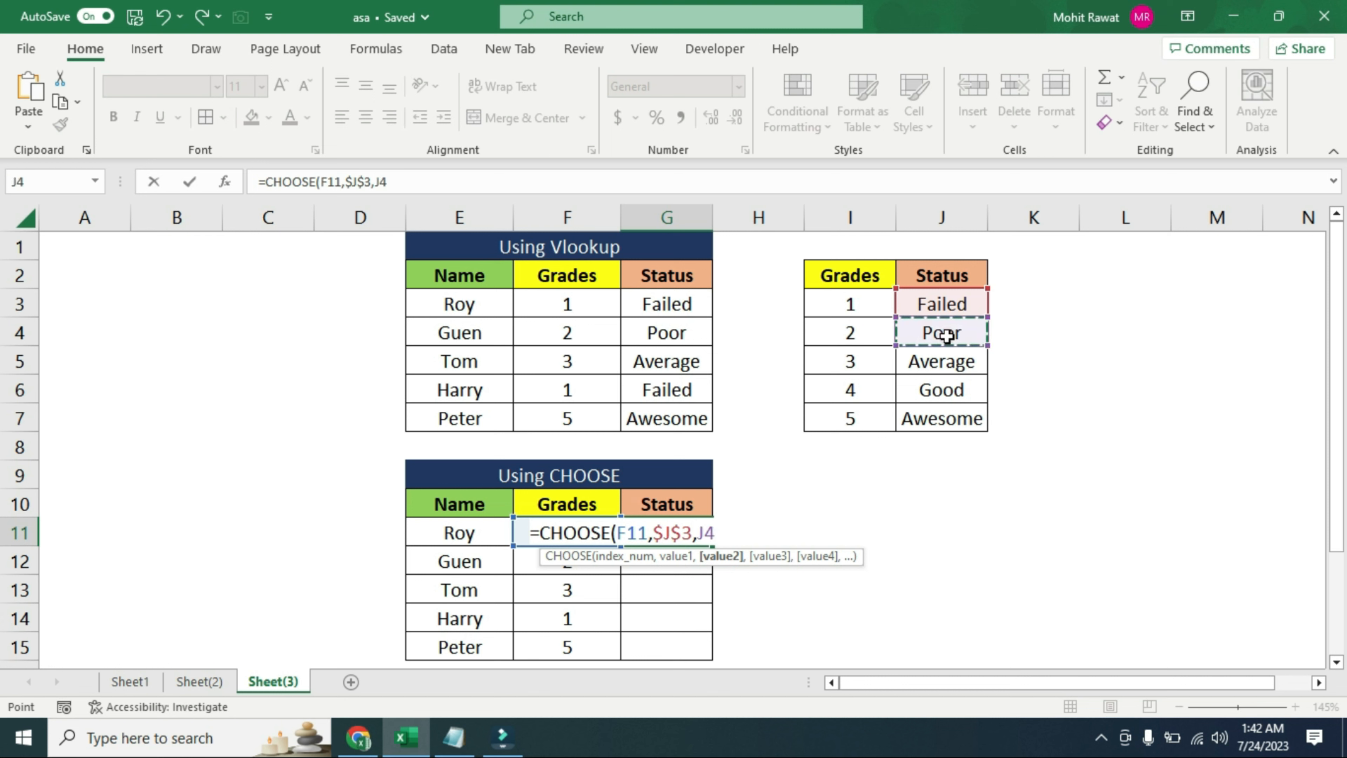
key(F4)
text(,)
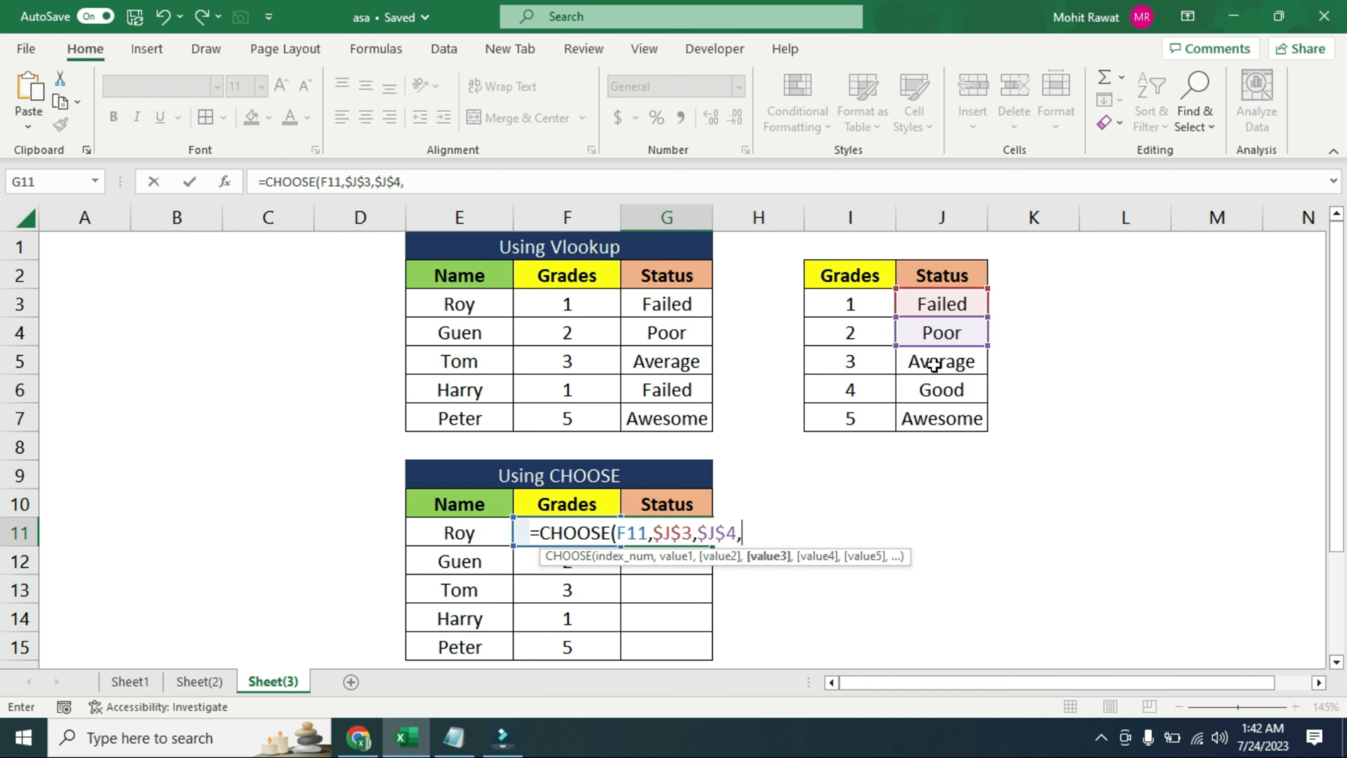
click(940, 364)
key(F4)
text(,)
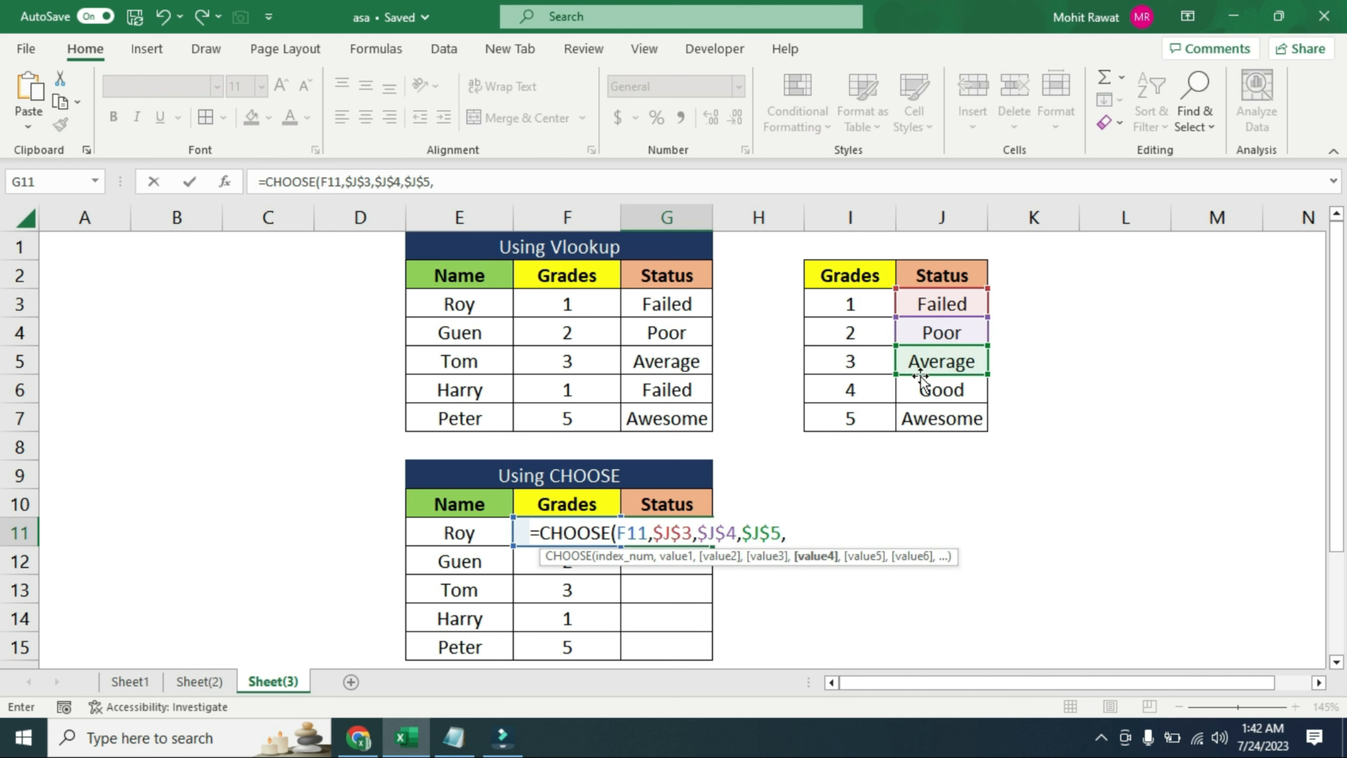
Complete the G11 formula with absolute references $J$6 and $J$7 as the last two values
click(932, 391)
key(F4)
text(,)
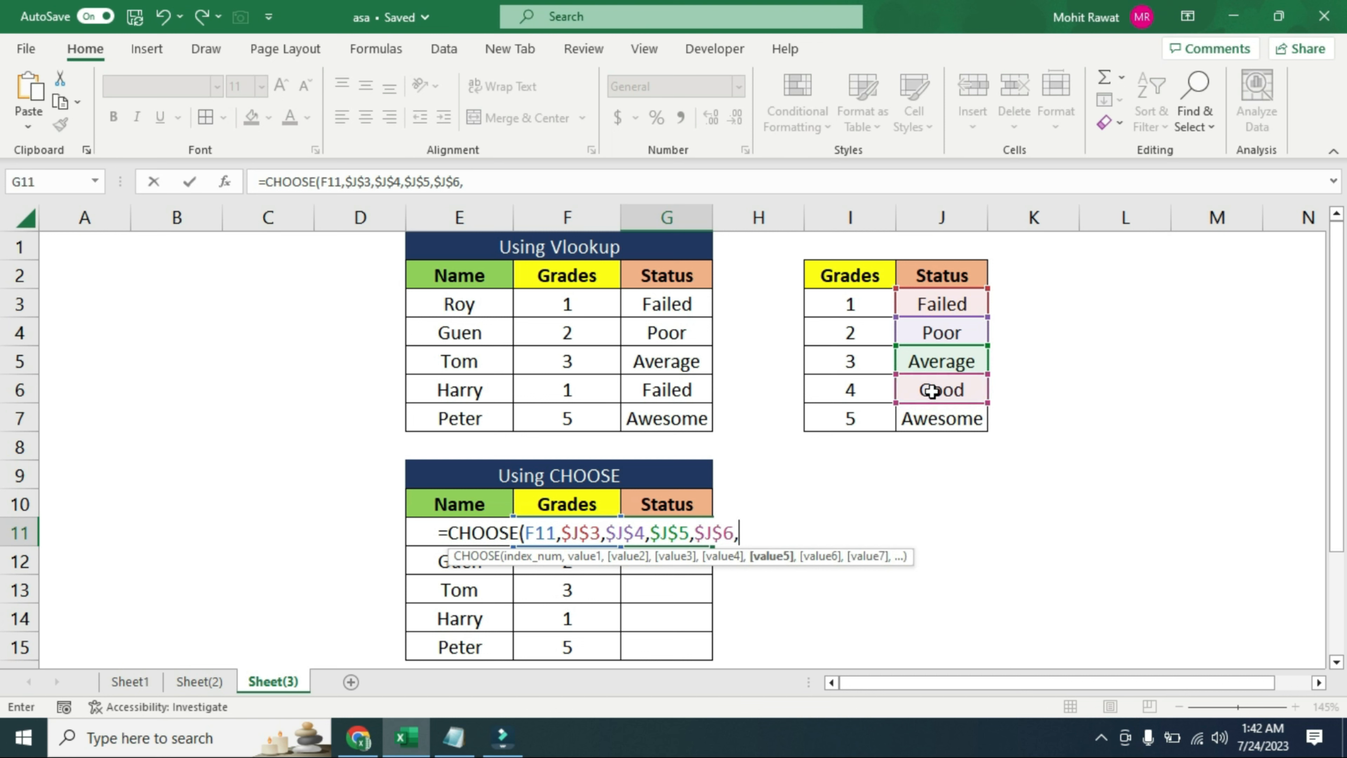
click(945, 416)
key(F4)
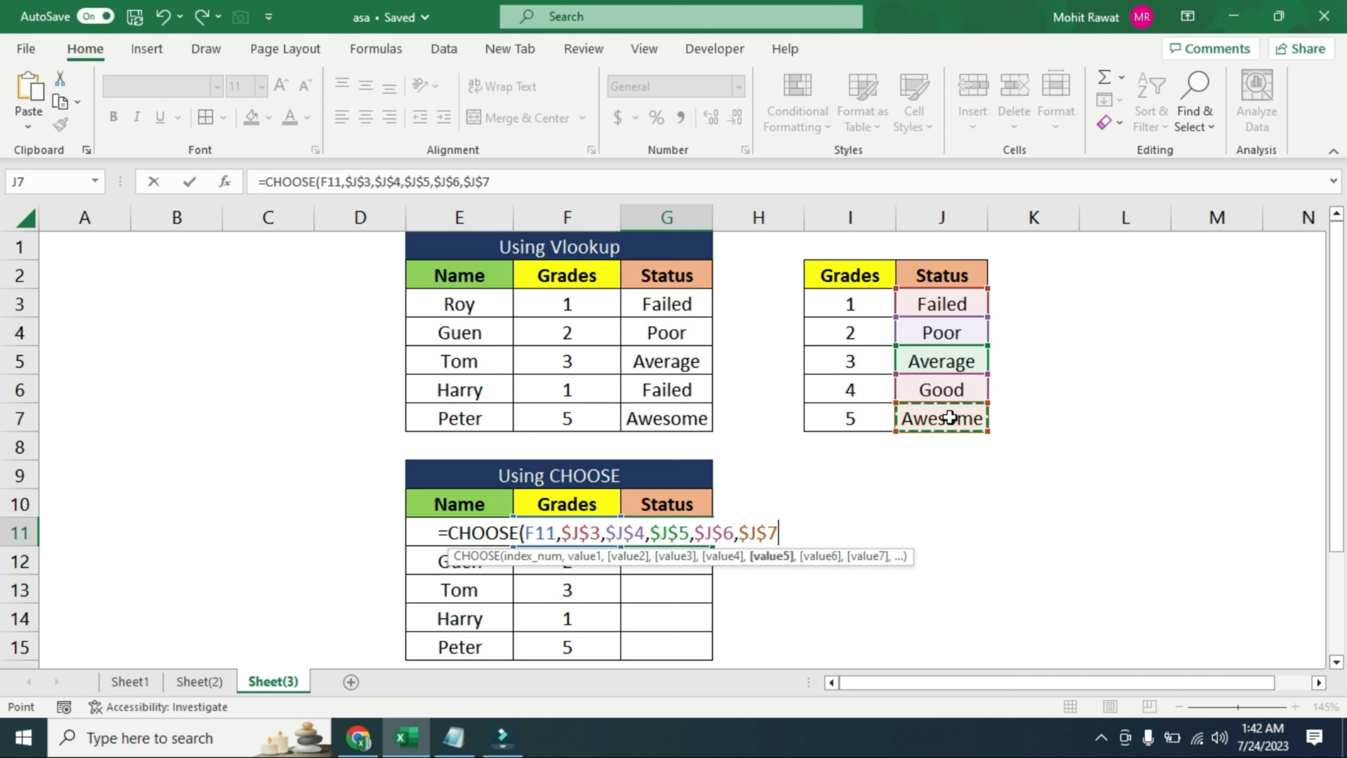
text())
key(ctrl+Return)
Fill the CHOOSE formula from G11 down through G15
key(Left)
key(ctrl+Down)
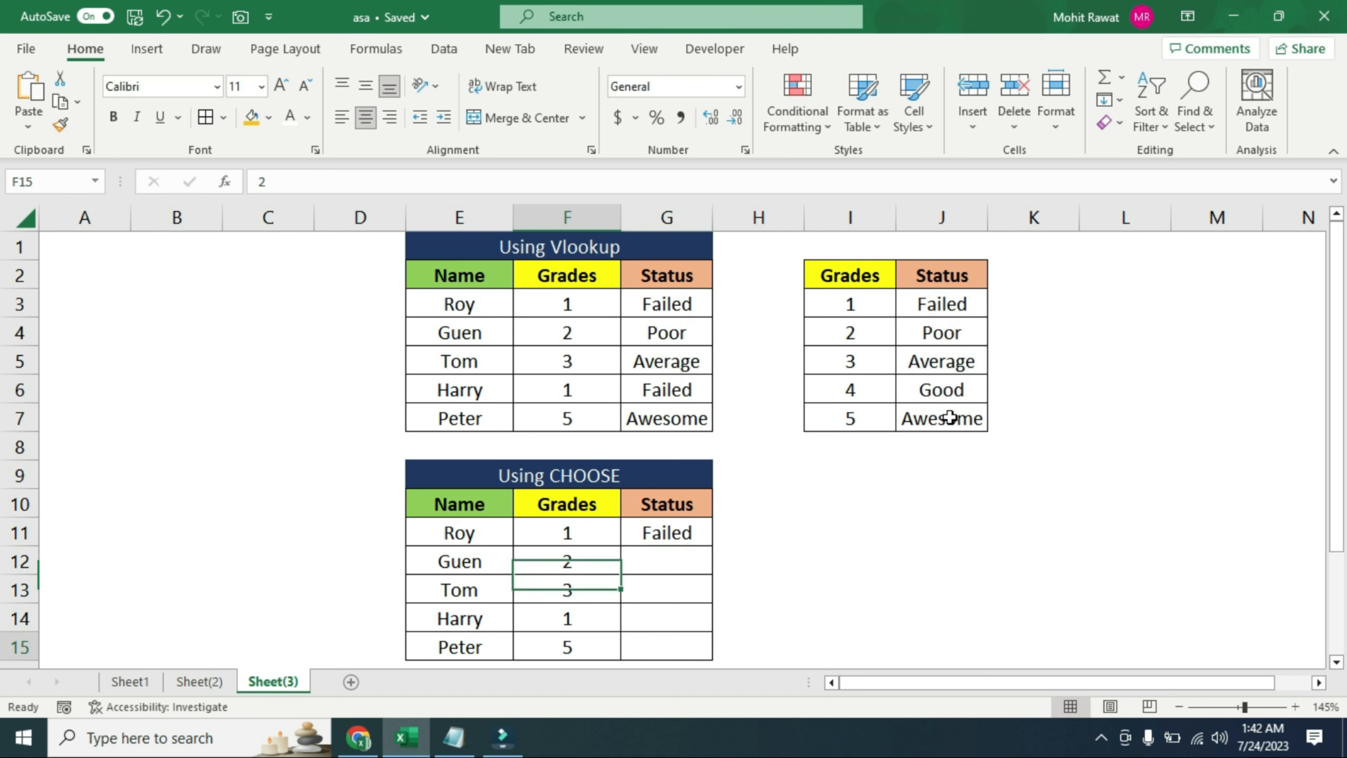
key(Right)
key(ctrl+shift+Up)
key(ctrl+d)
key(Right)
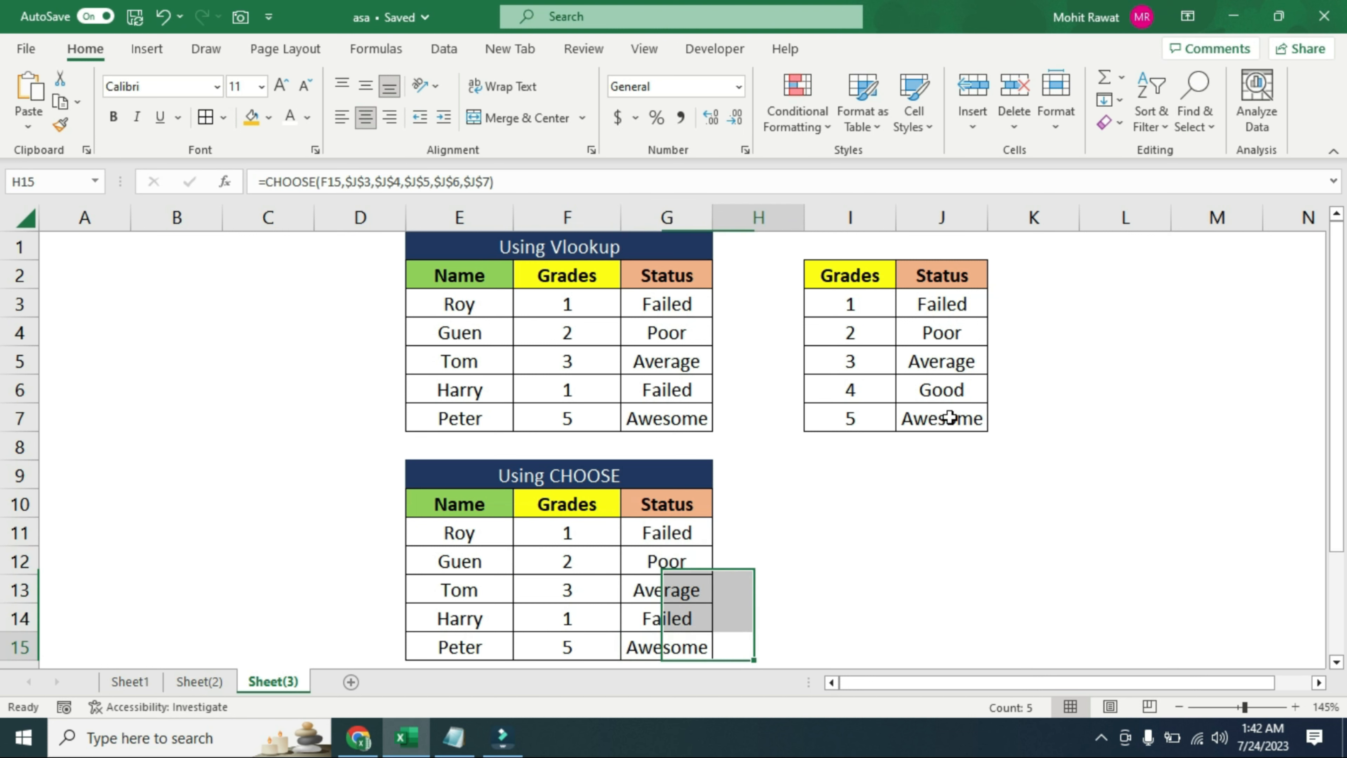
key(Left)
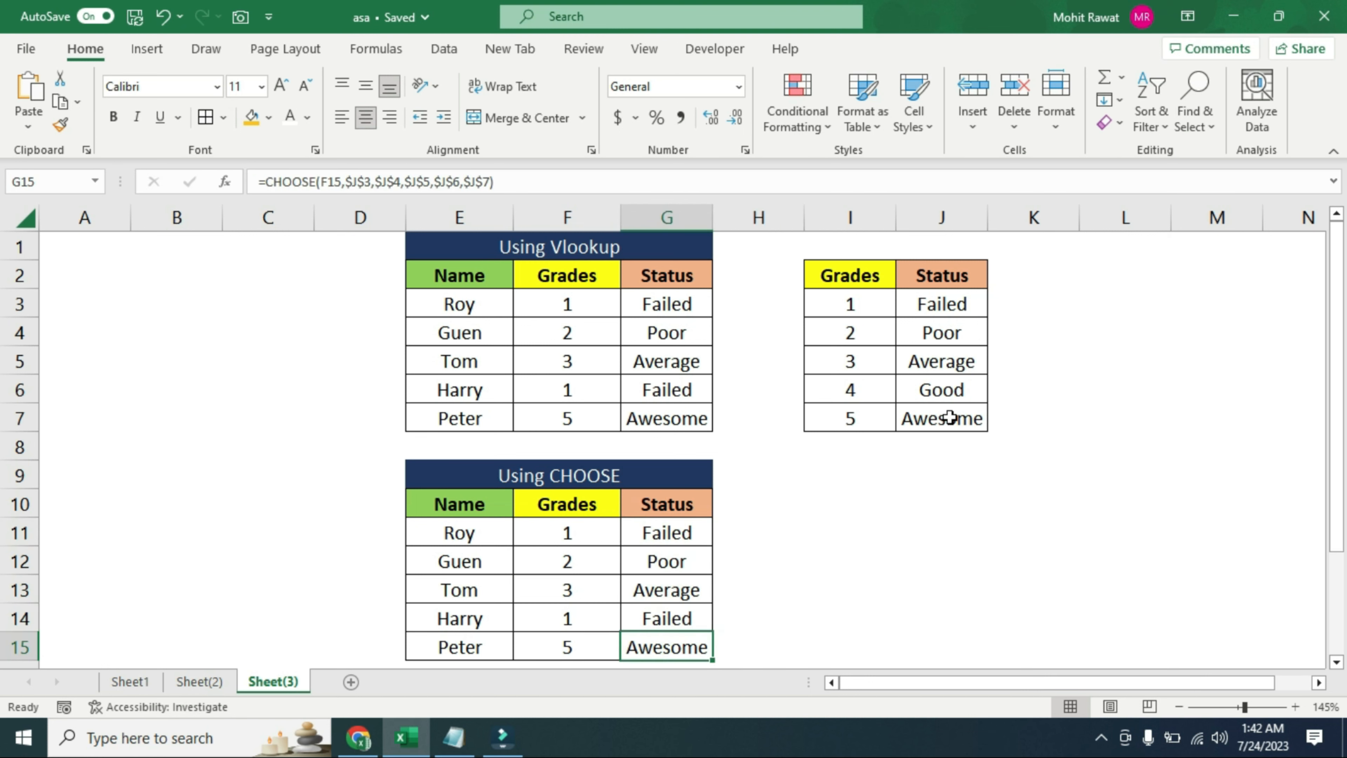